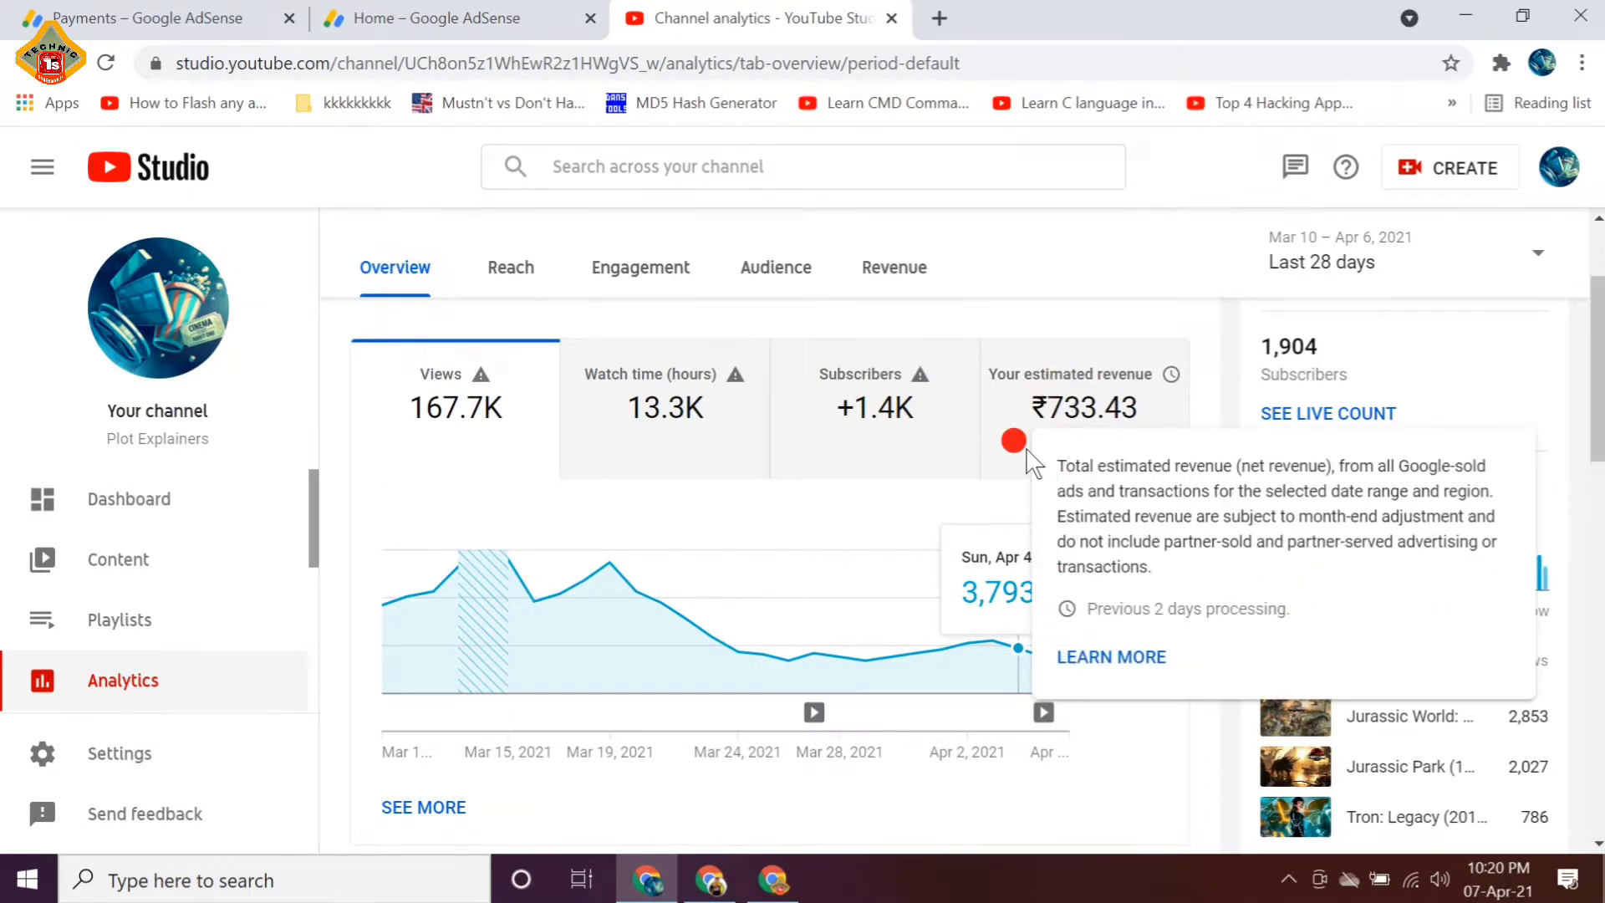
Switch to the new AdSense account's payment address form and set the account type to Individual
{"action": "left_click", "coordinate": [493, 19]}
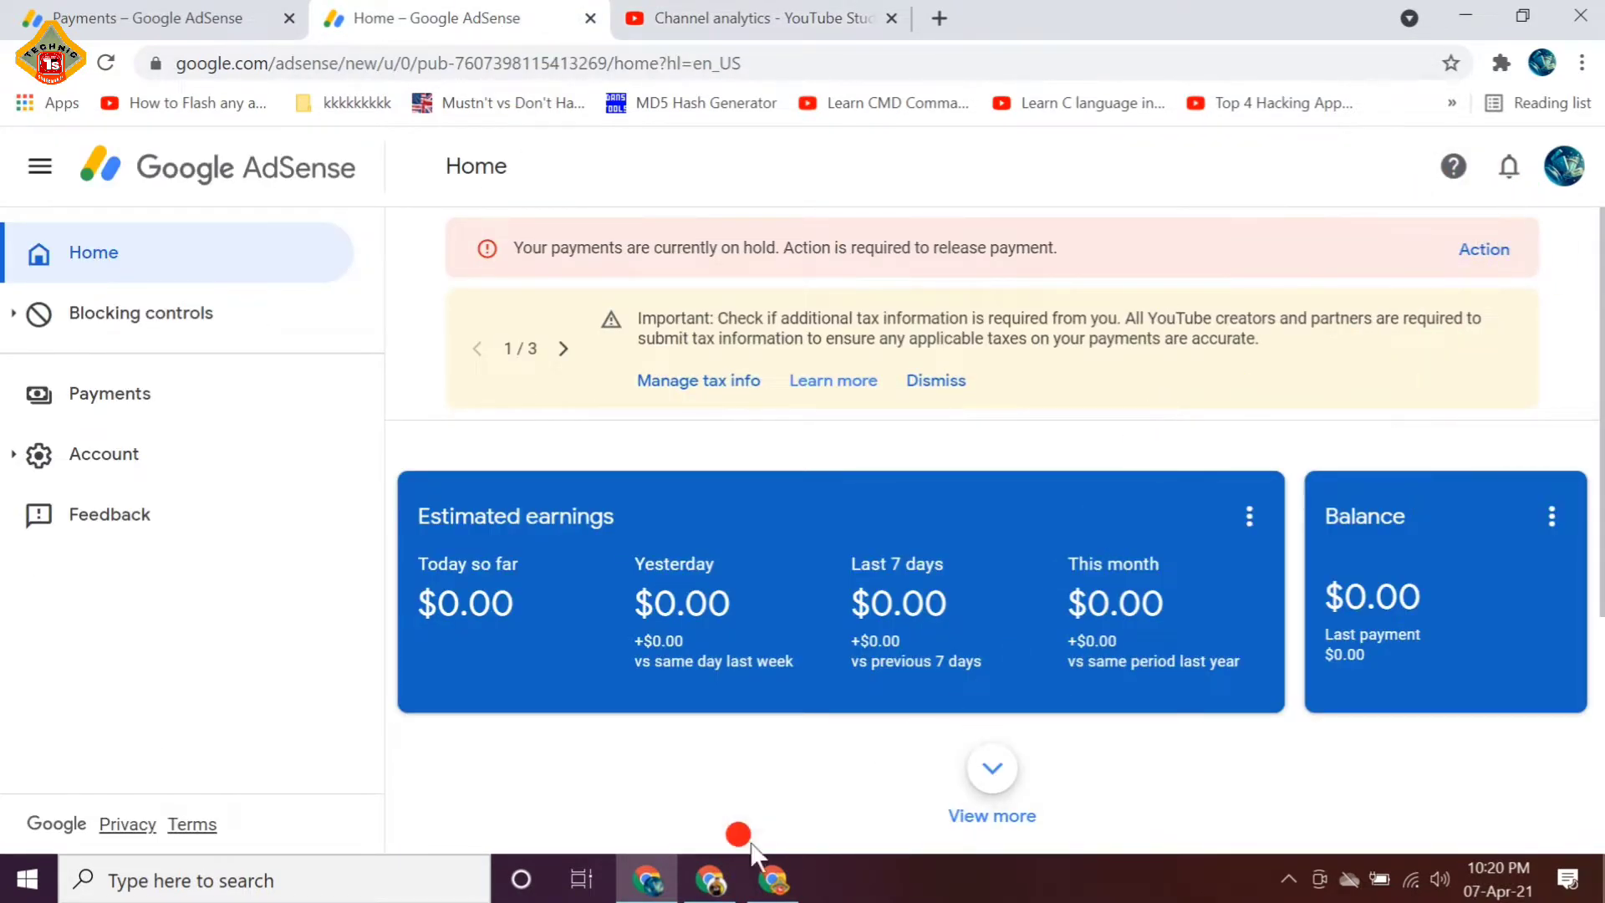
{"action": "left_click", "coordinate": [709, 882]}
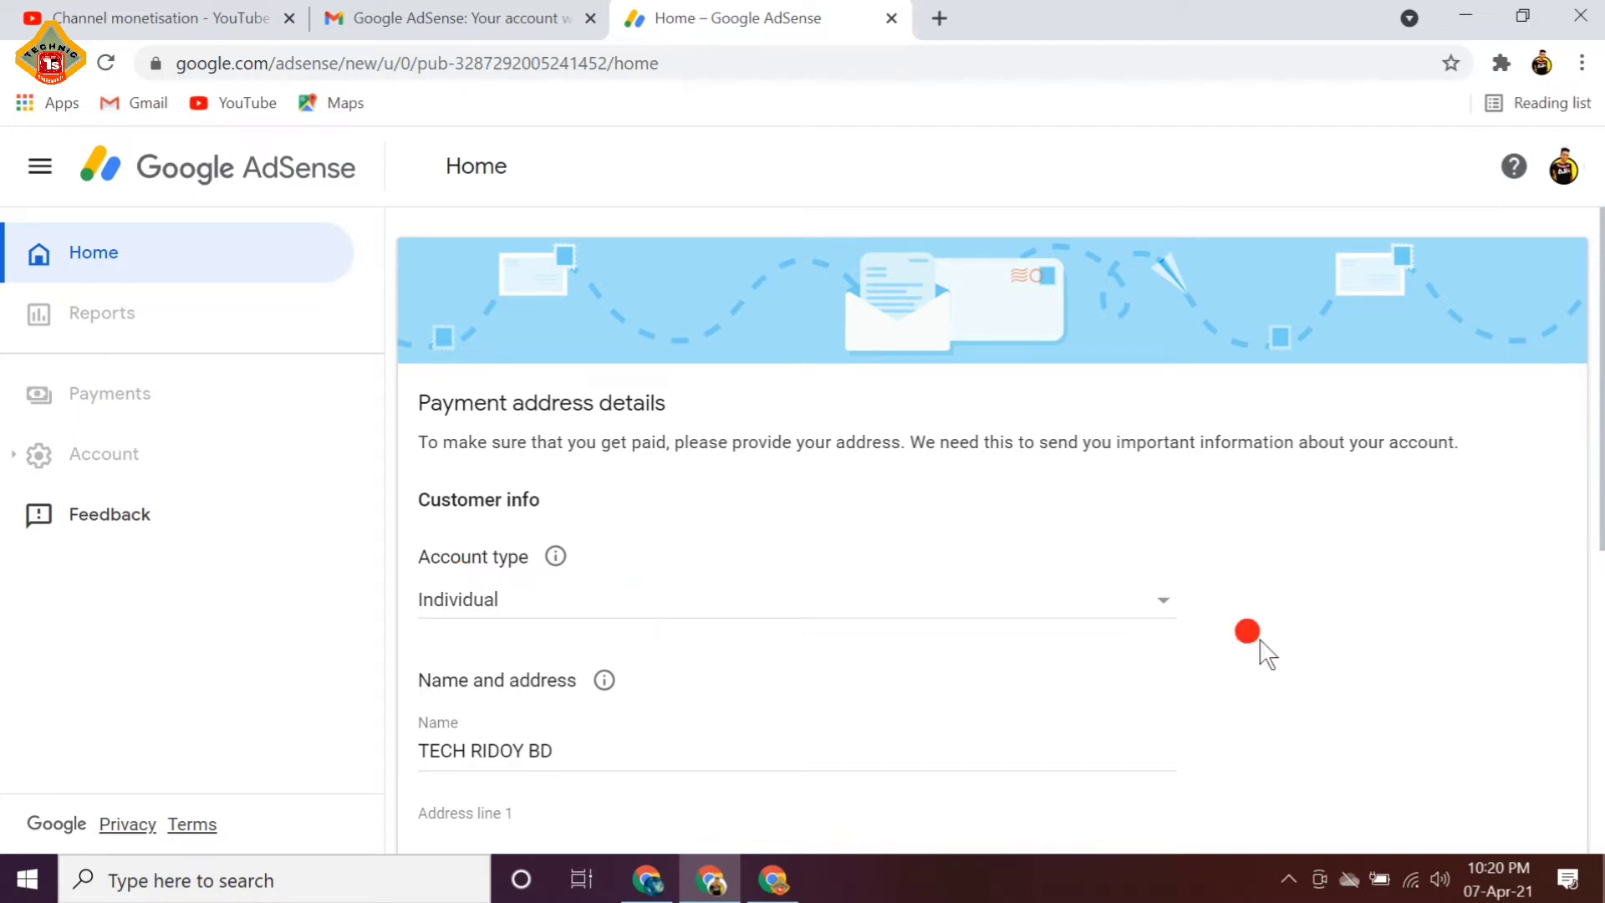
{"action": "left_click", "coordinate": [1162, 600]}
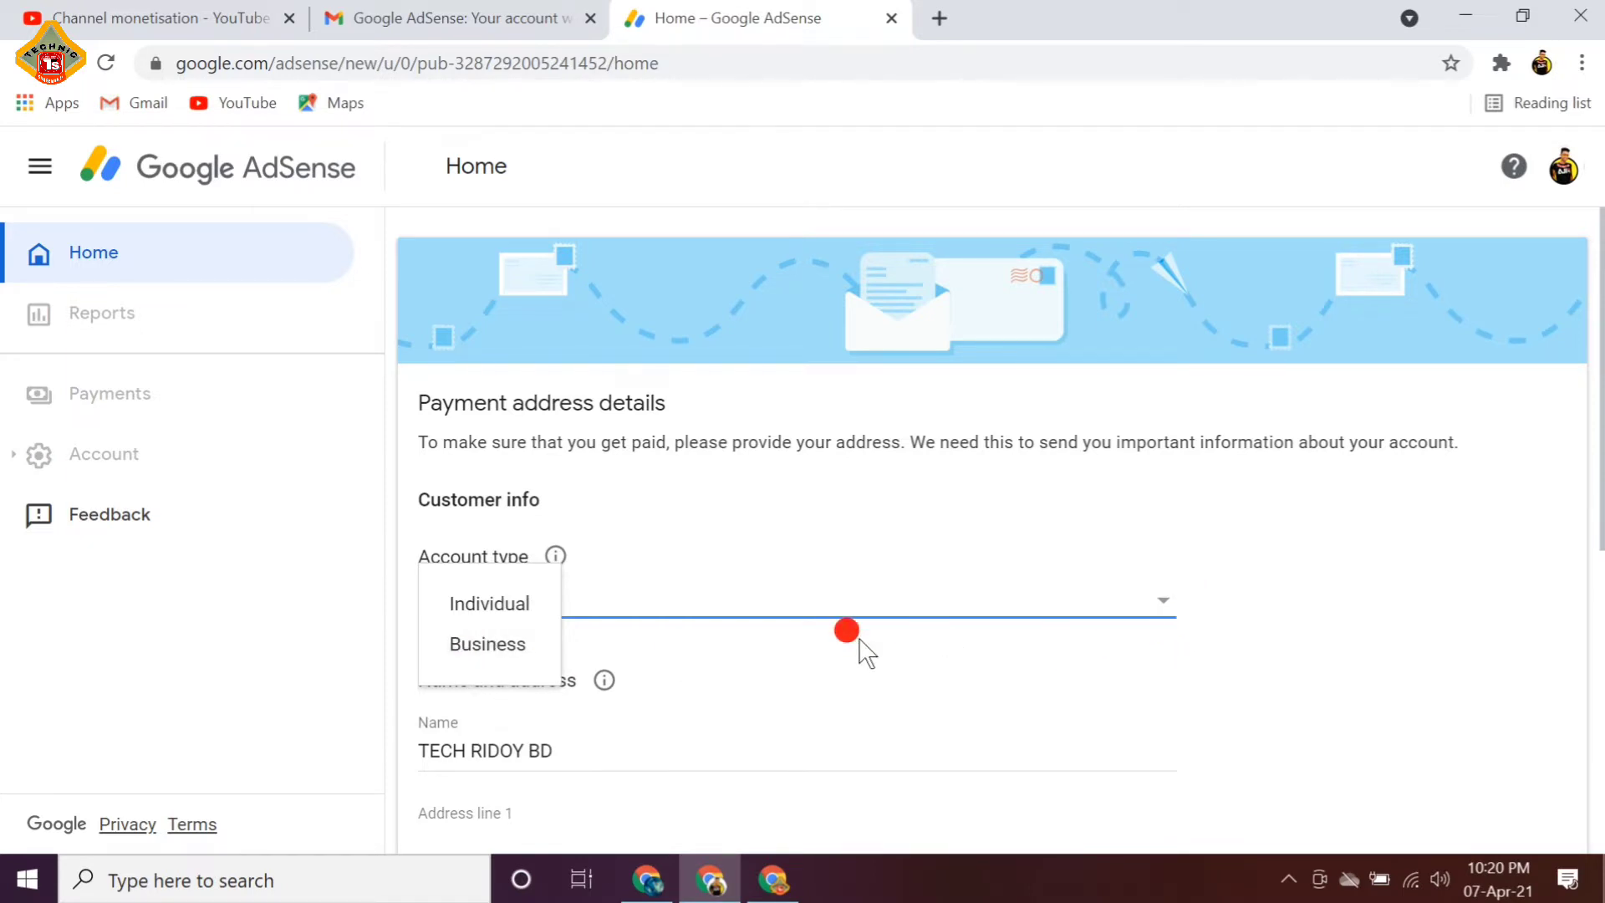
{"action": "left_click", "coordinate": [501, 606]}
{"action": "scroll", "coordinate": [809, 648], "scroll_direction": "down", "scroll_amount": 1}
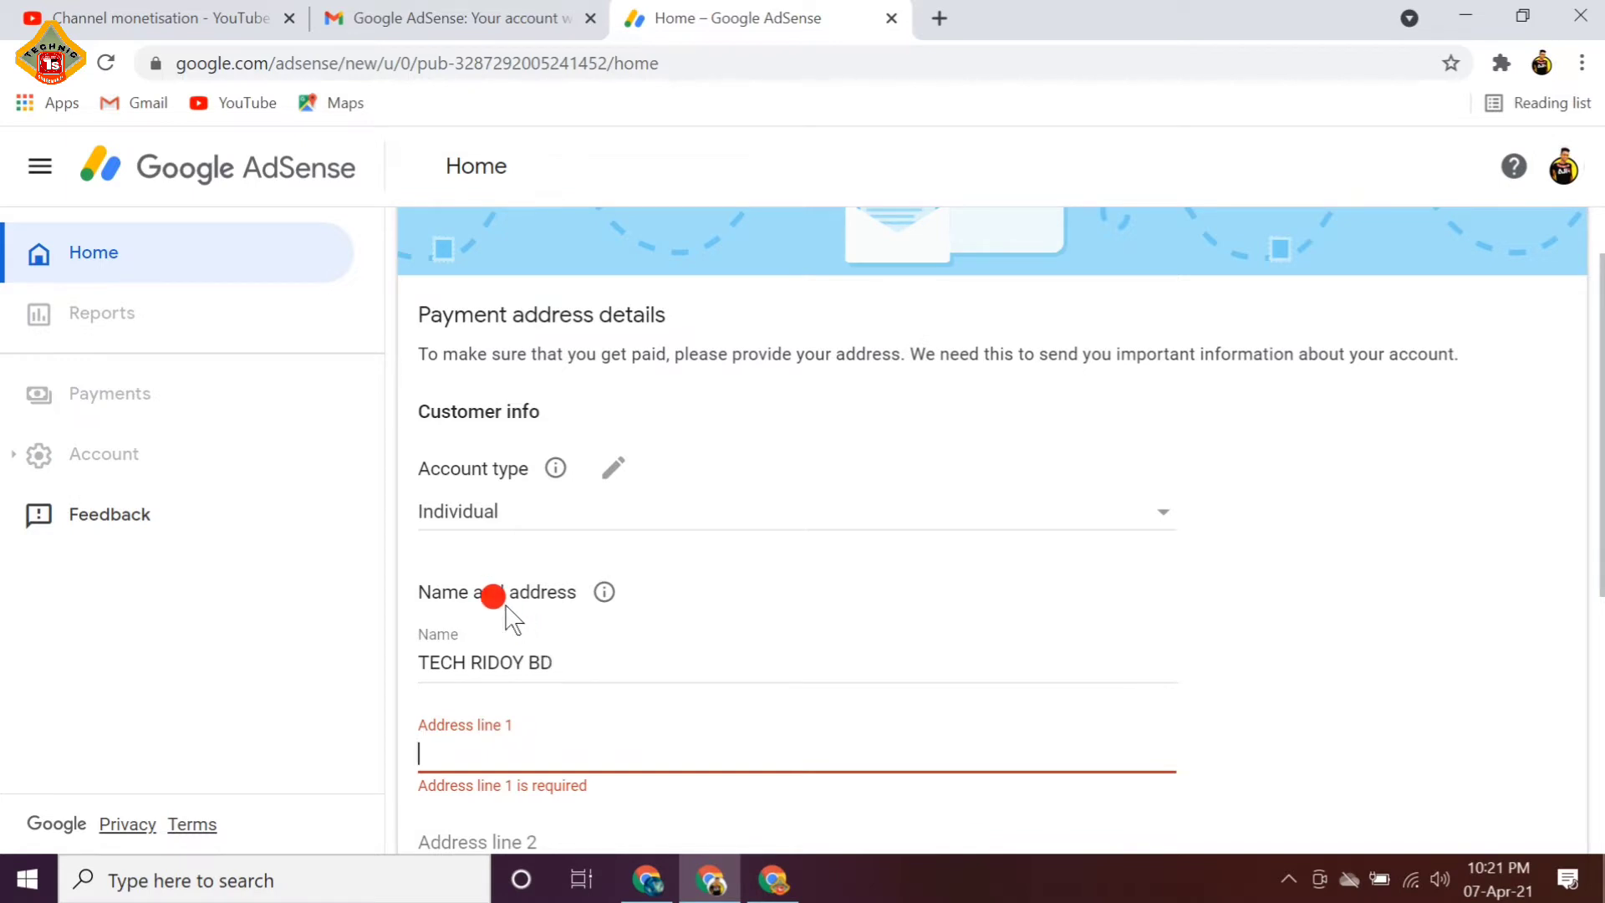
Examine the prefilled name in the Name and address section of the payment address form
{"action": "scroll", "coordinate": [560, 610], "scroll_direction": "down", "scroll_amount": 1}
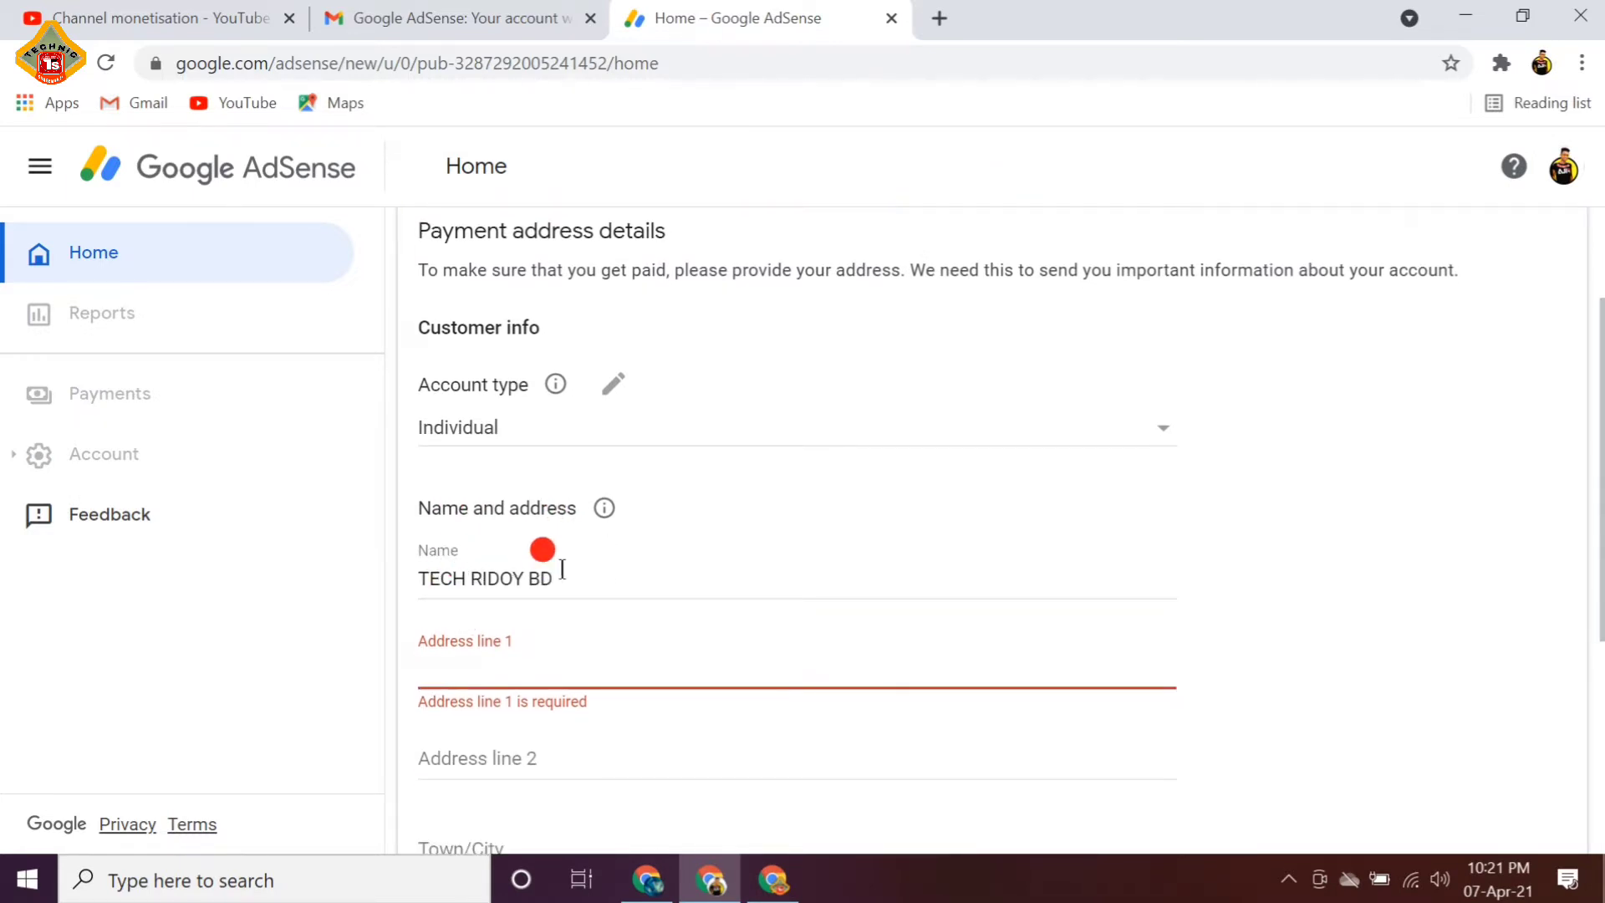
{"action": "left_click_drag", "start_coordinate": [558, 576], "coordinate": [401, 577]}
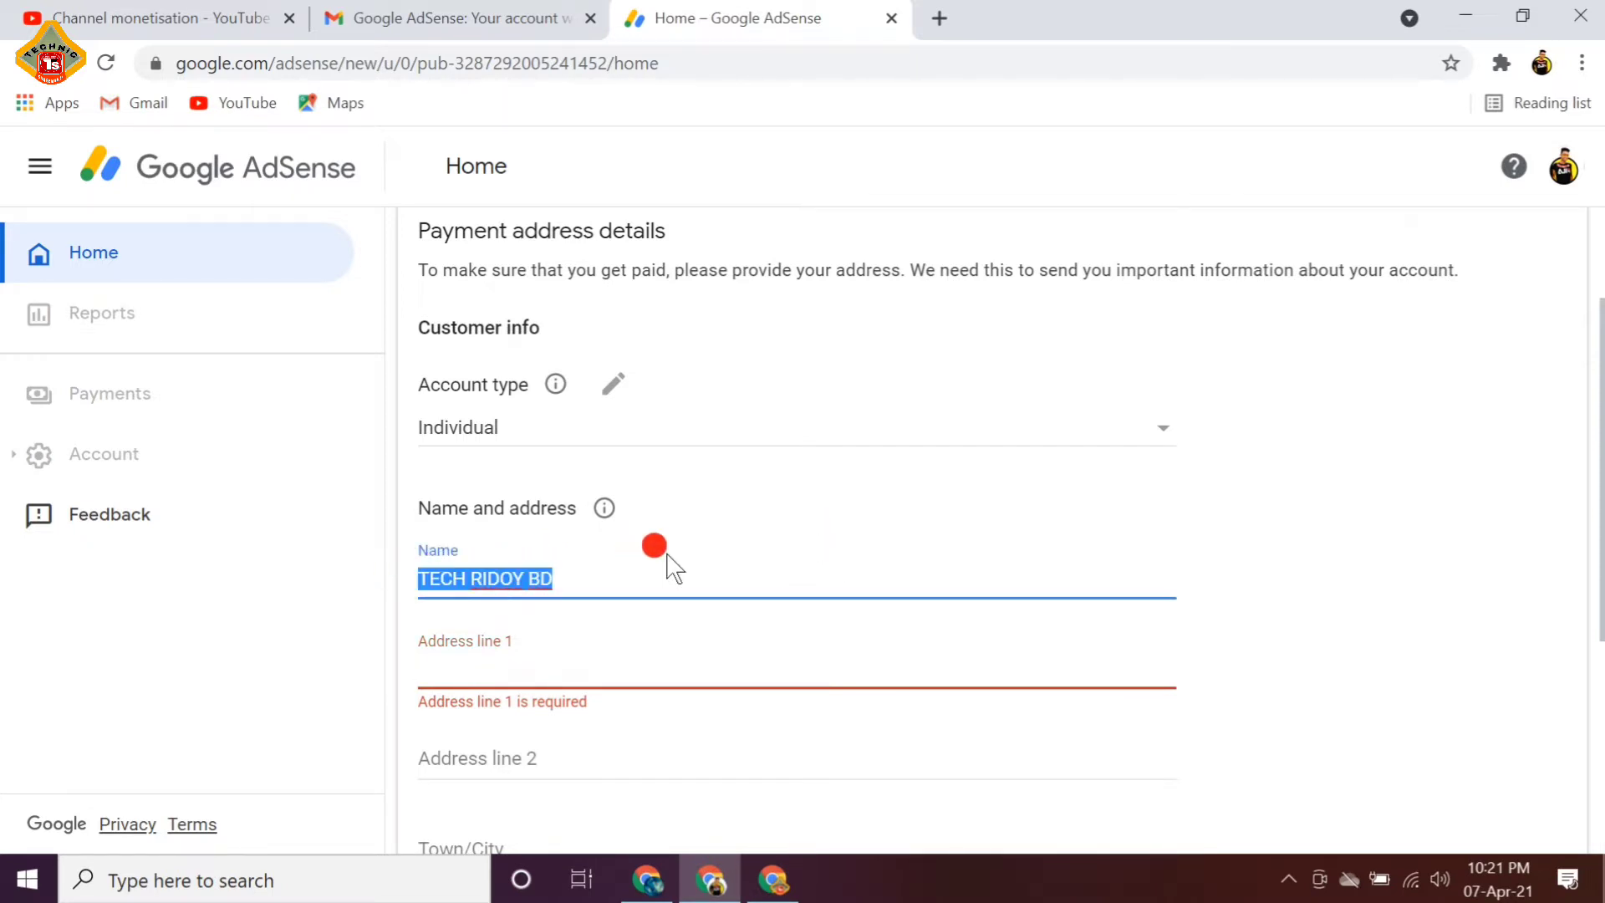
{"action": "left_click", "coordinate": [1319, 530]}
{"action": "scroll", "coordinate": [1321, 535], "scroll_direction": "down", "scroll_amount": 1}
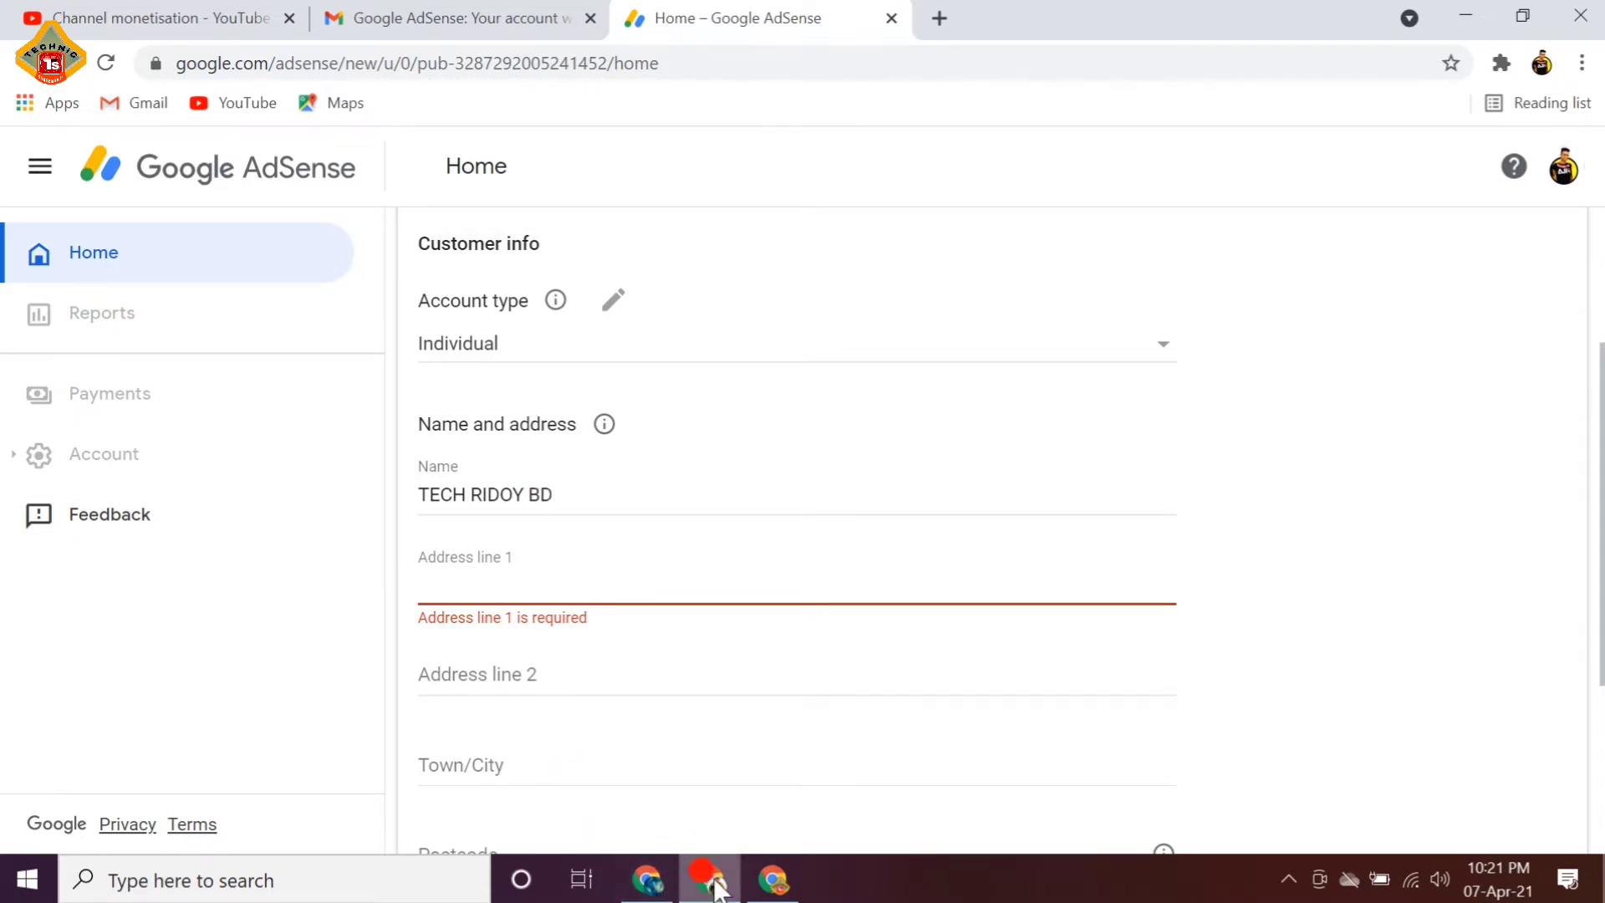
Switch to the other AdSense account's Payments page and read the note about the name on the ID
{"action": "left_click", "coordinate": [656, 884]}
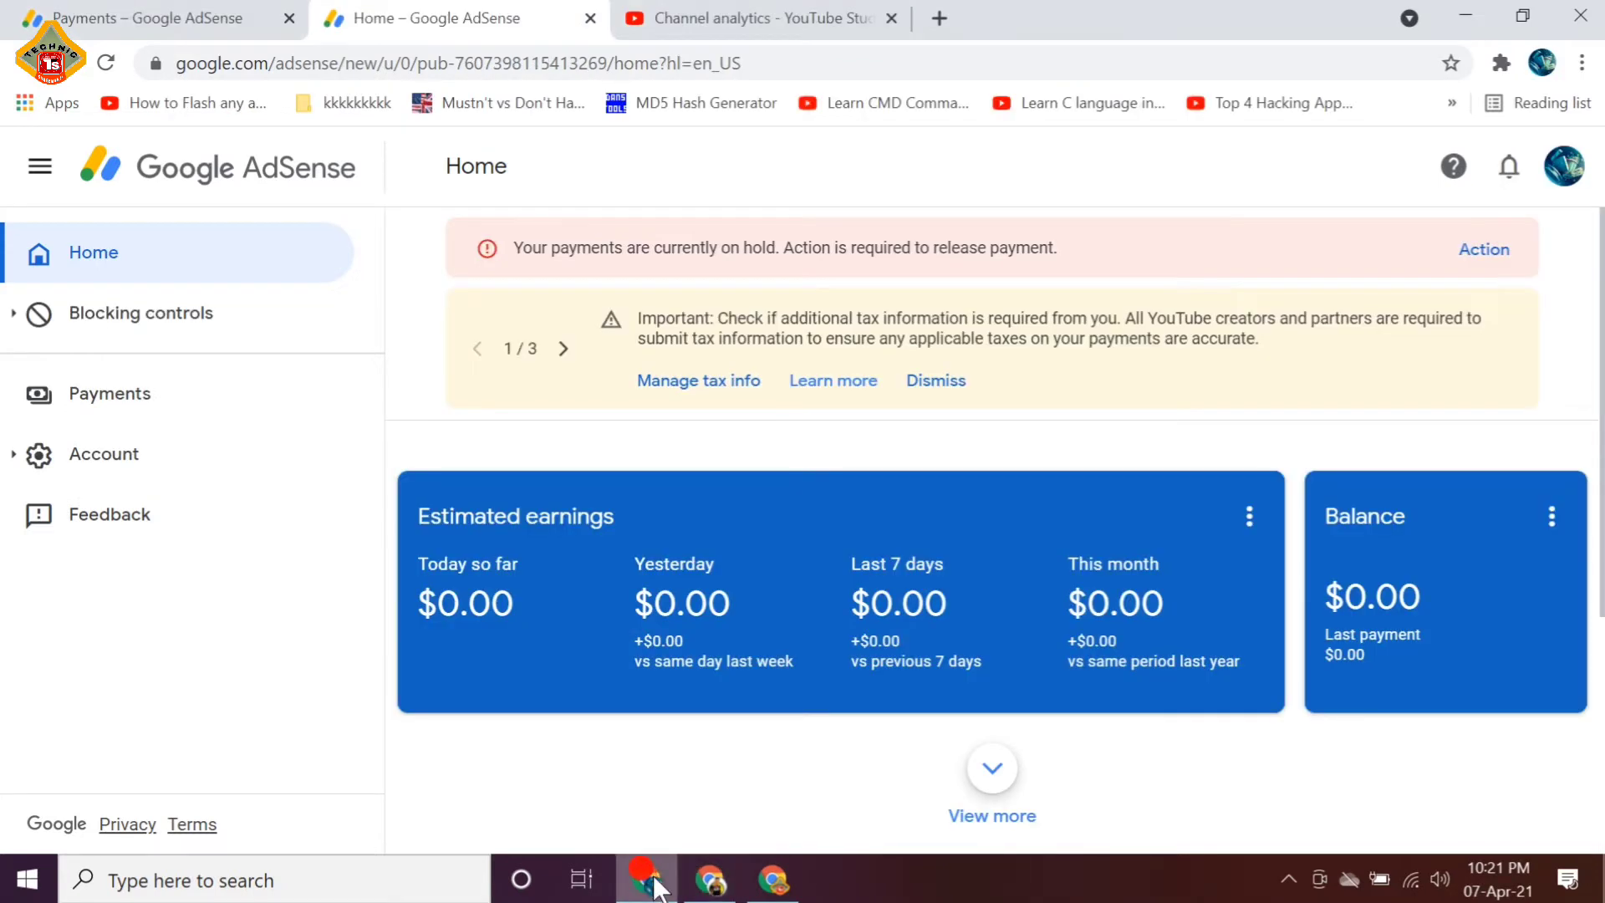
{"action": "left_click", "coordinate": [232, 29]}
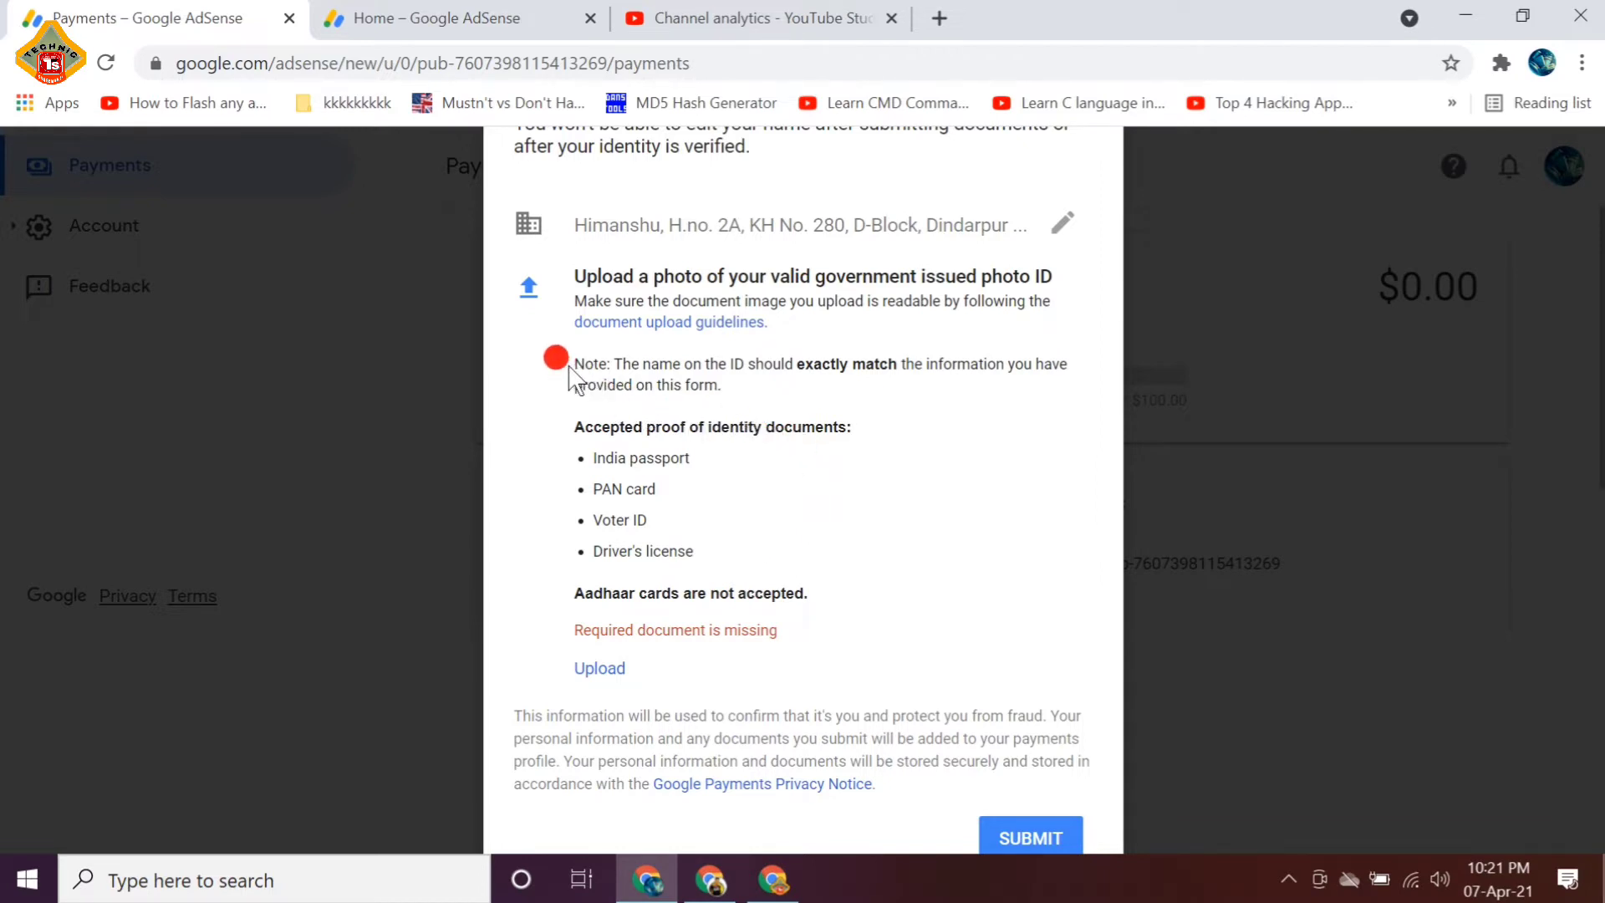
{"action": "left_click_drag", "start_coordinate": [578, 358], "coordinate": [708, 381]}
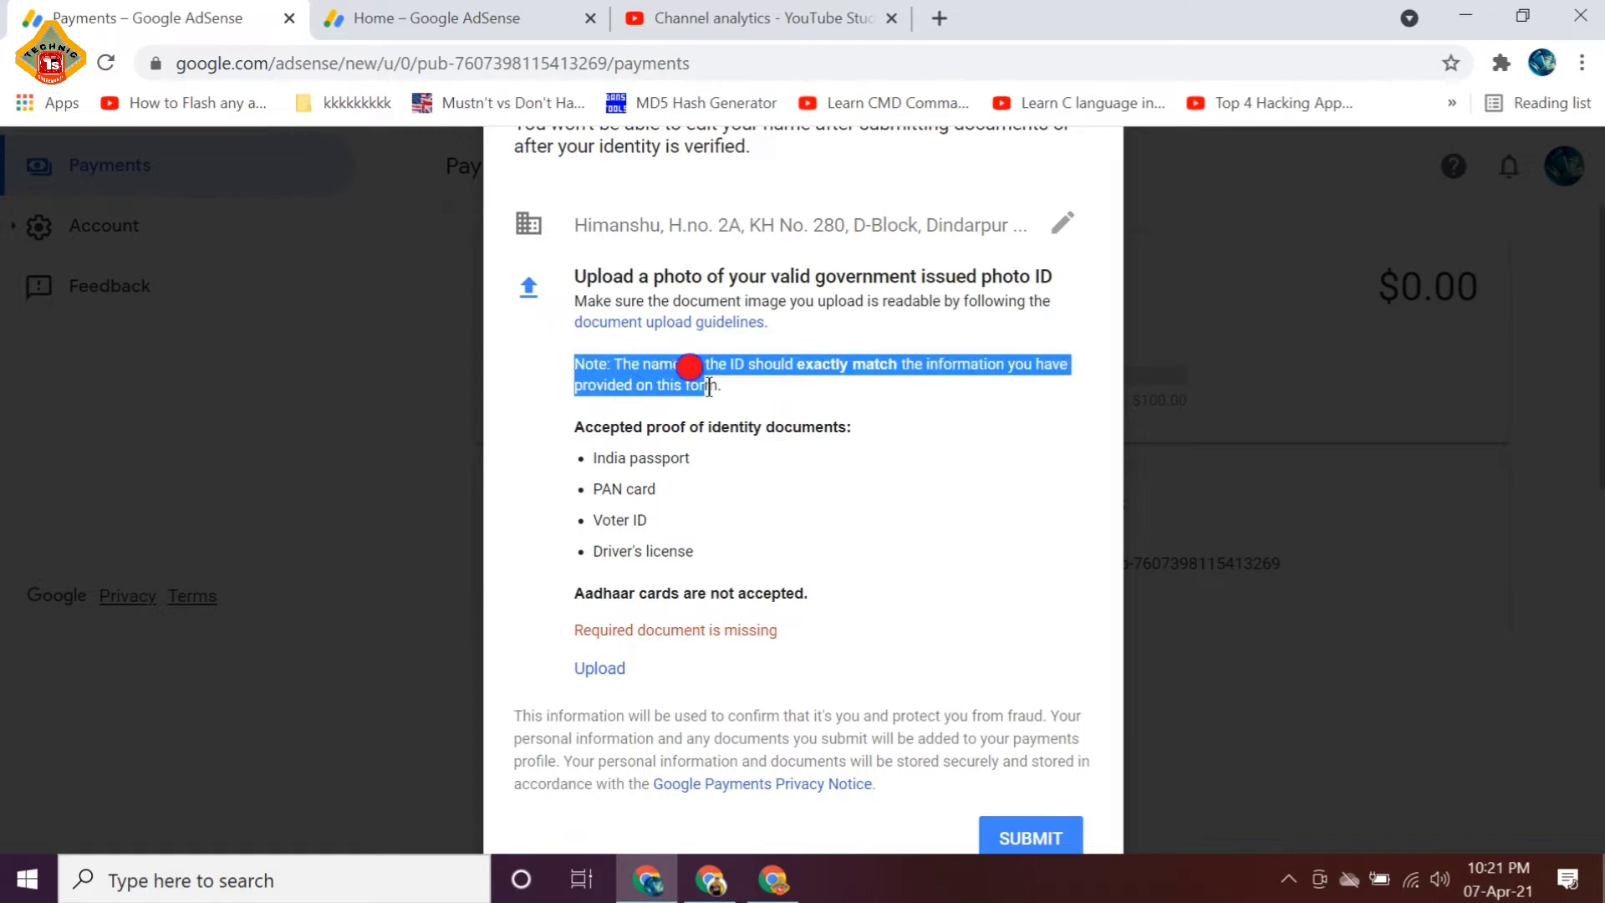
{"action": "left_click", "coordinate": [744, 388]}
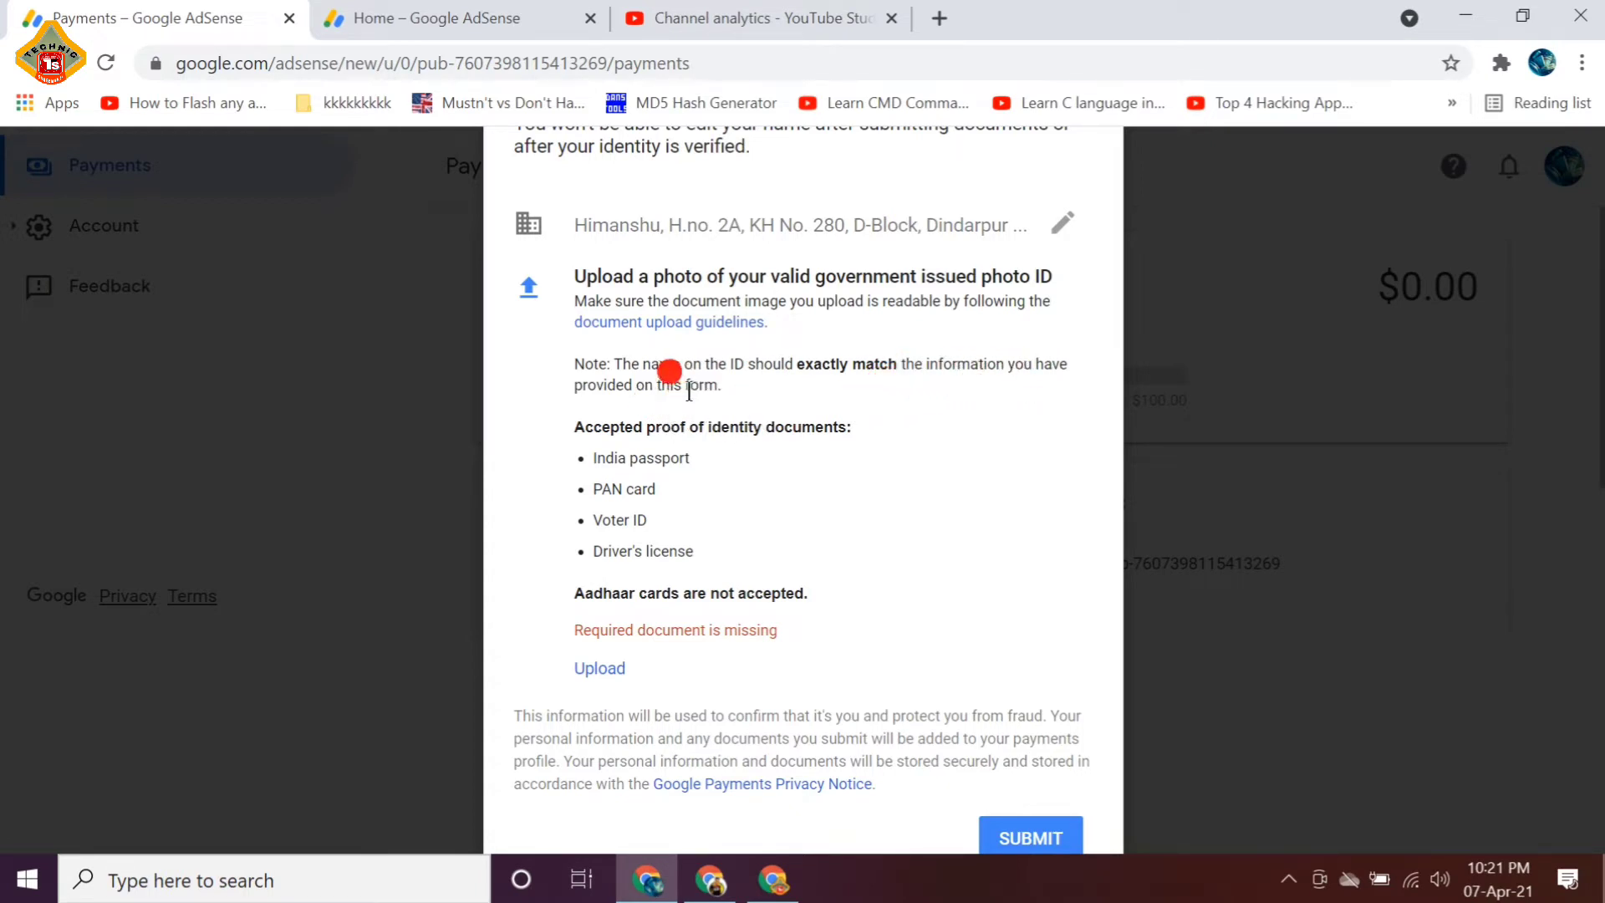
Check the Google AdSense sign-up step on the new channel's YouTube Studio Monetisation page, and return to its payment address form
{"action": "left_click", "coordinate": [724, 877]}
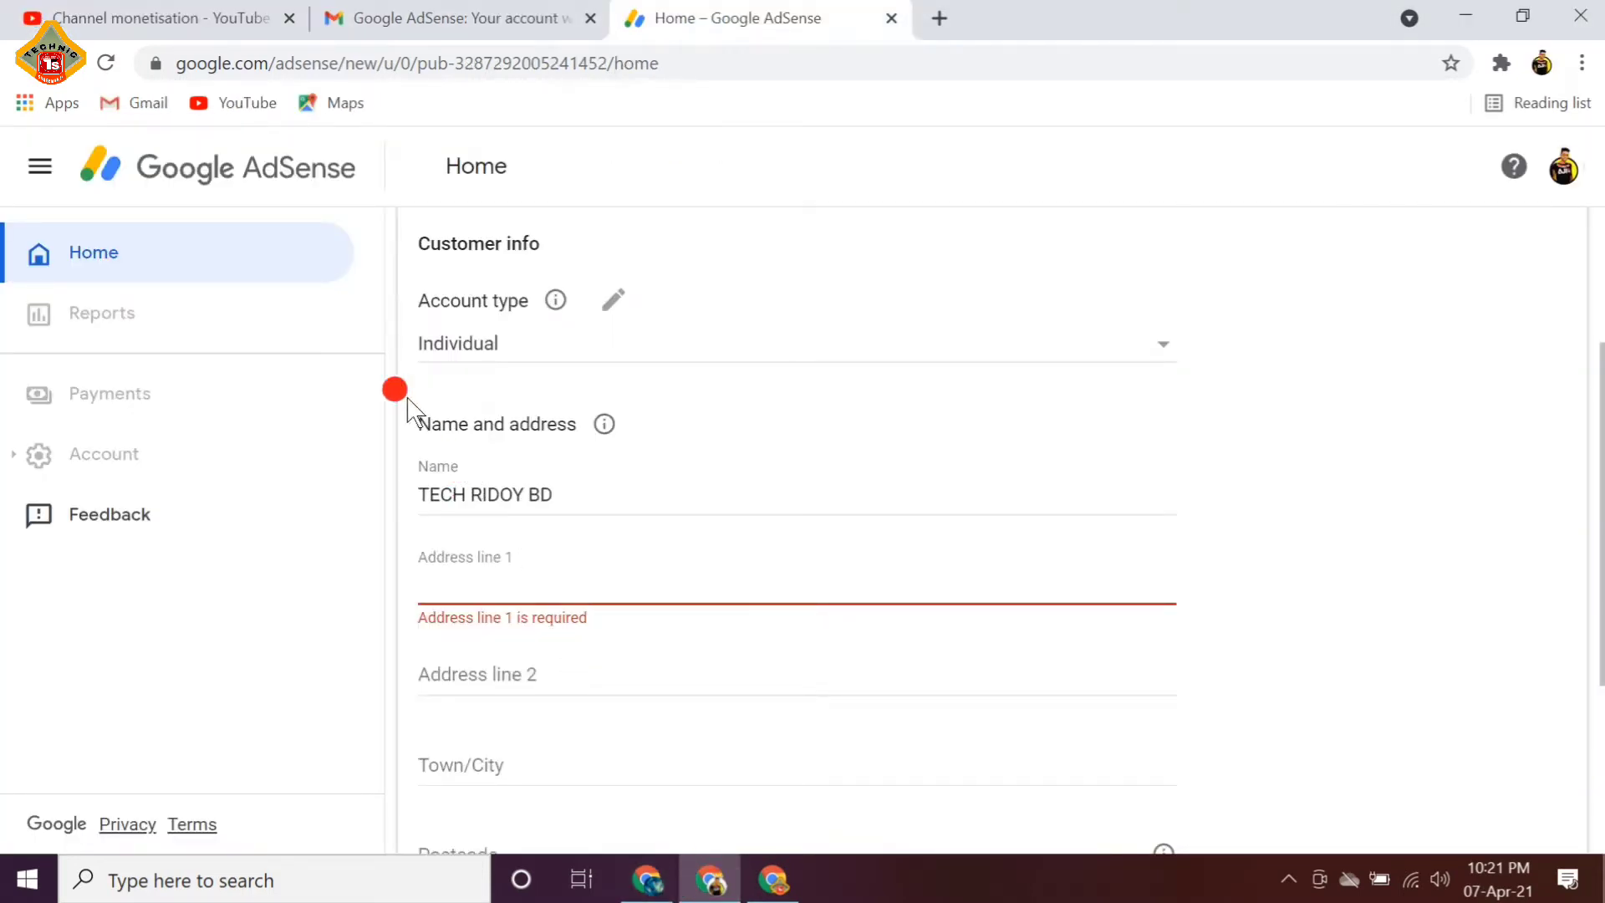
{"action": "left_click", "coordinate": [208, 25]}
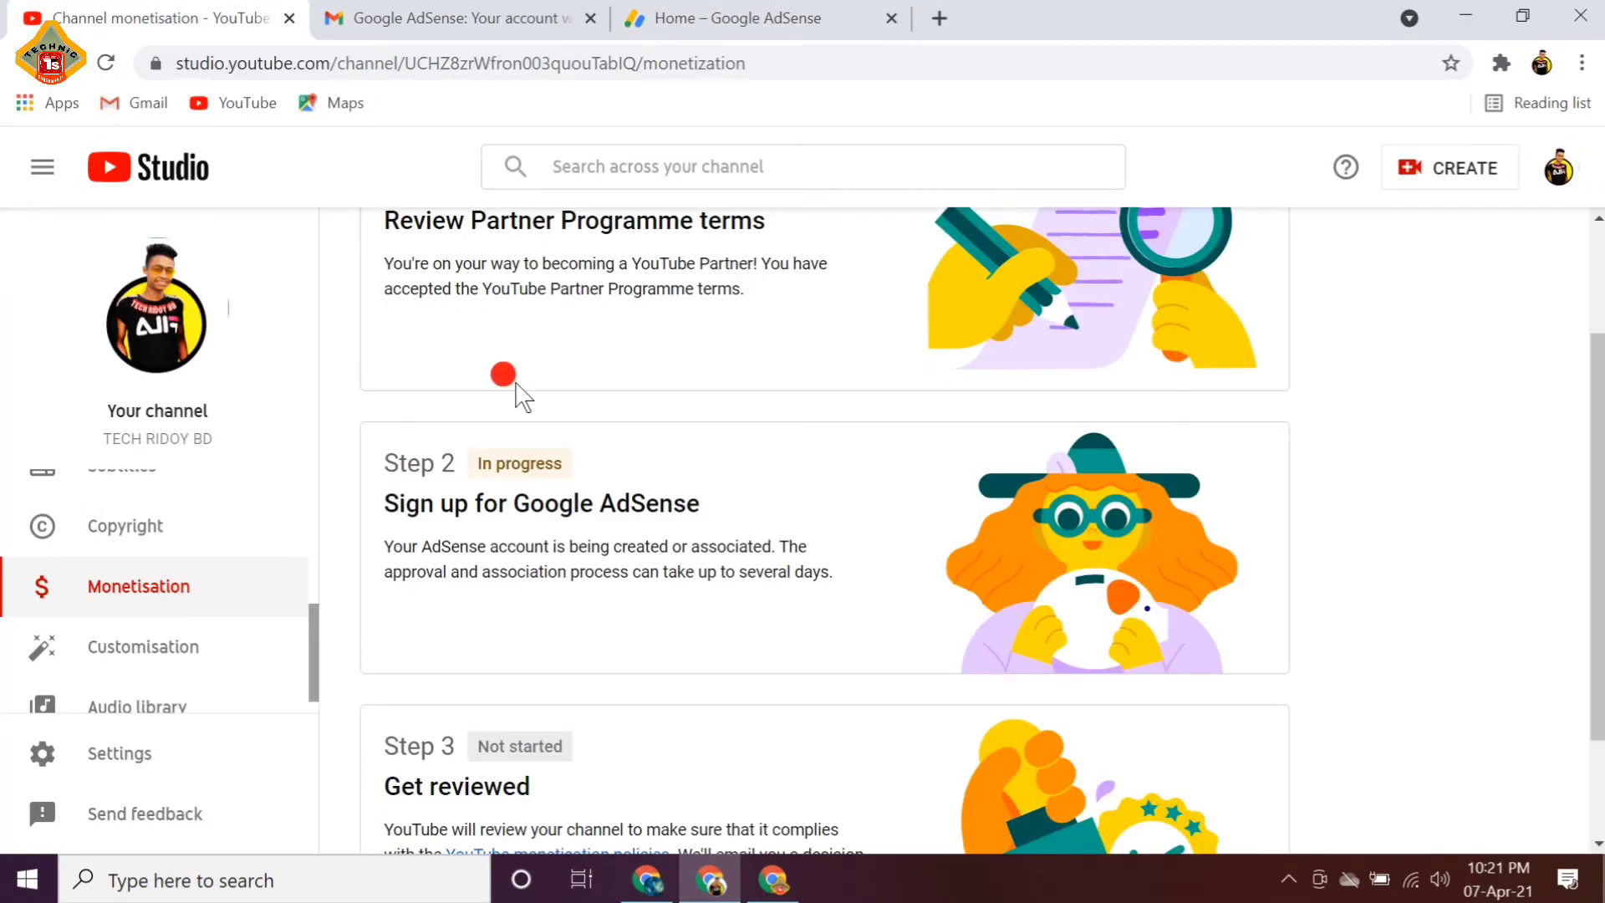
{"action": "left_click", "coordinate": [669, 12]}
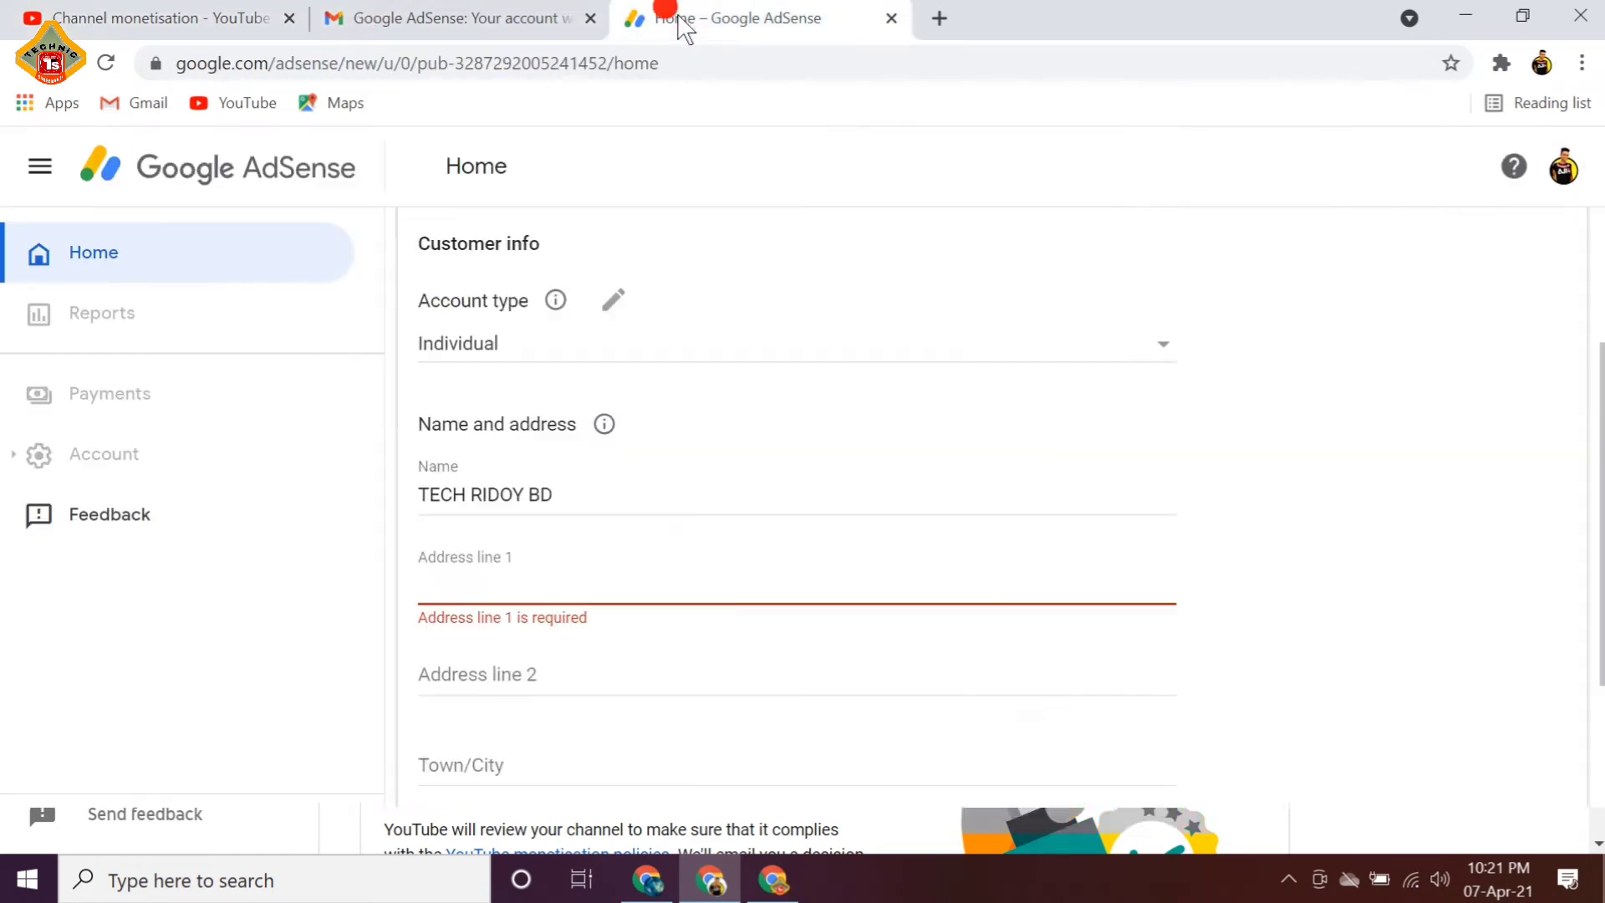
Compare the name in the payment address form with the identity document requirements in the other AdSense account
{"action": "left_click", "coordinate": [659, 884]}
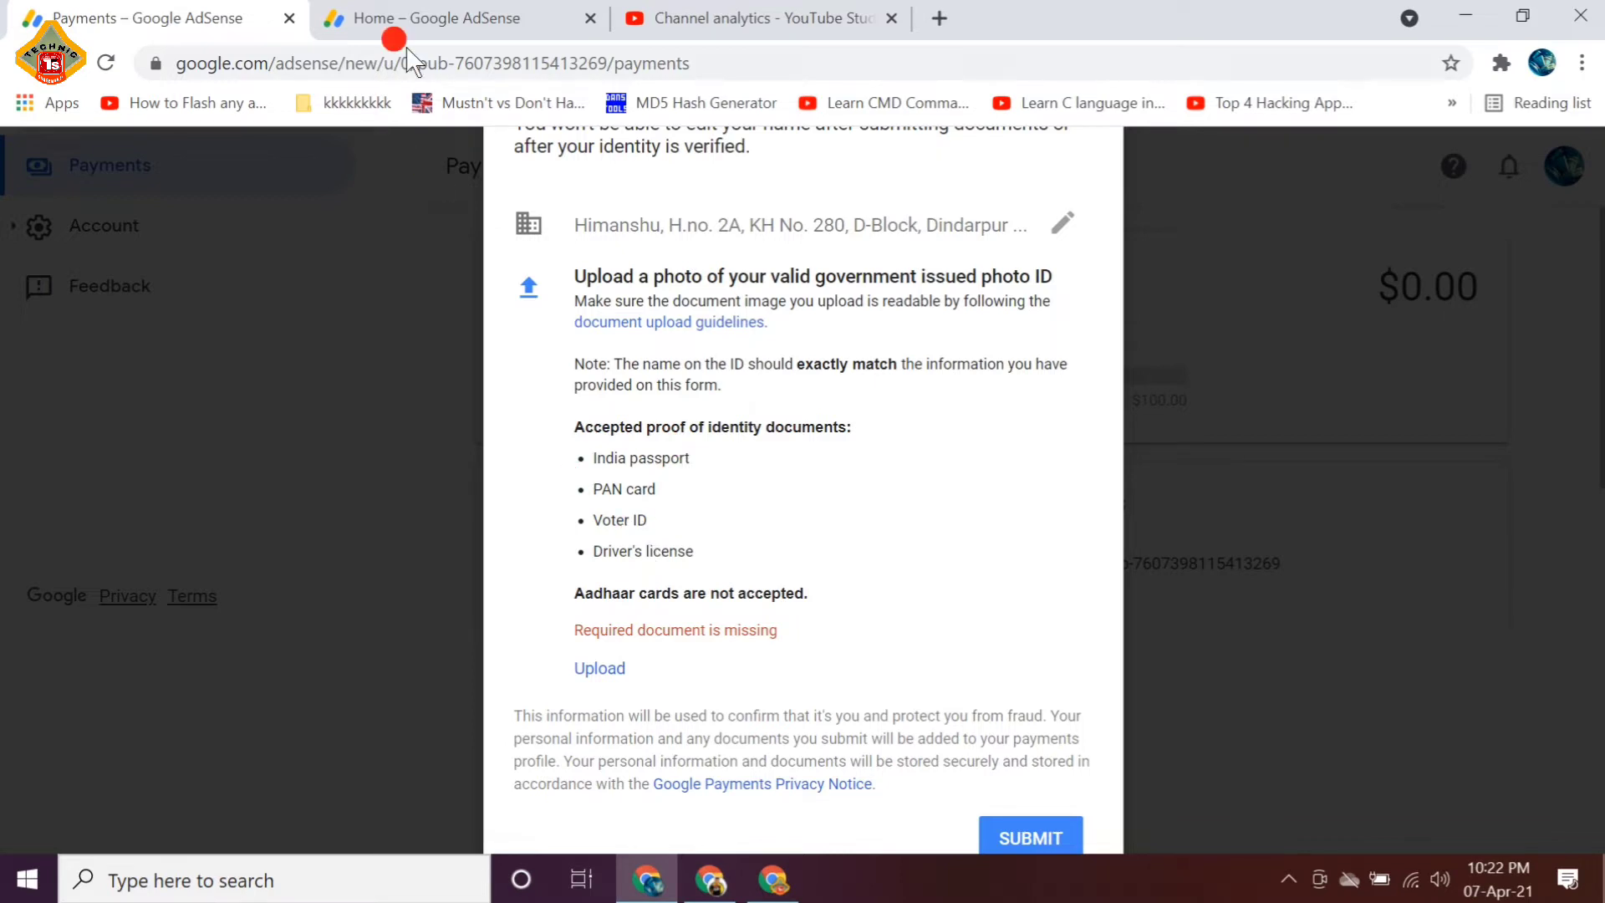
{"action": "left_click", "coordinate": [737, 884]}
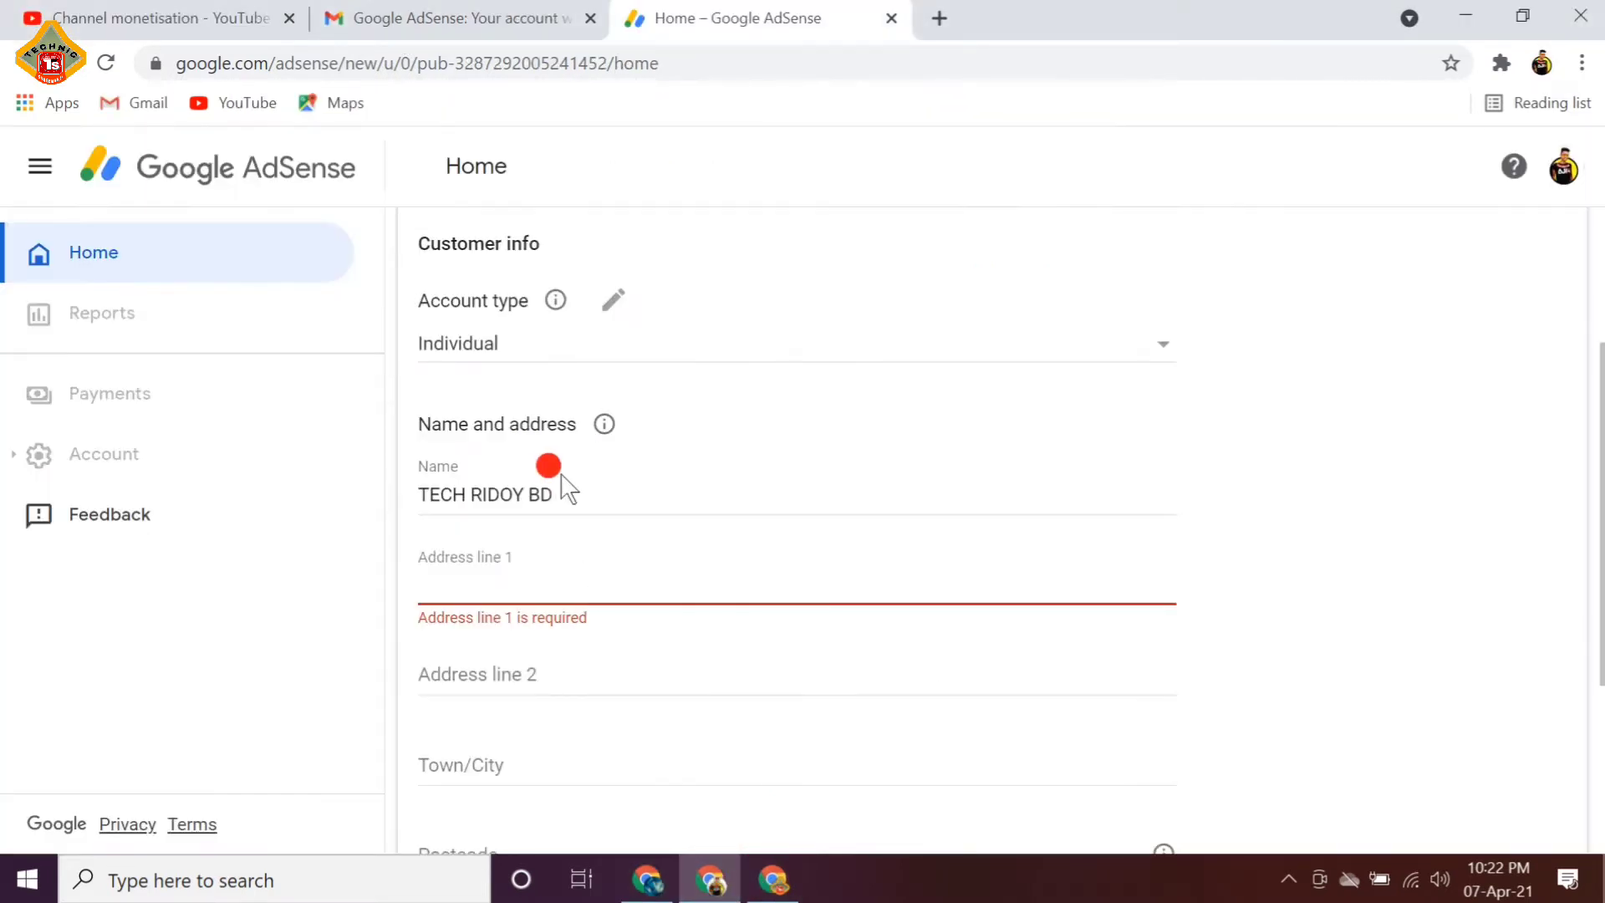
{"action": "left_click", "coordinate": [648, 879]}
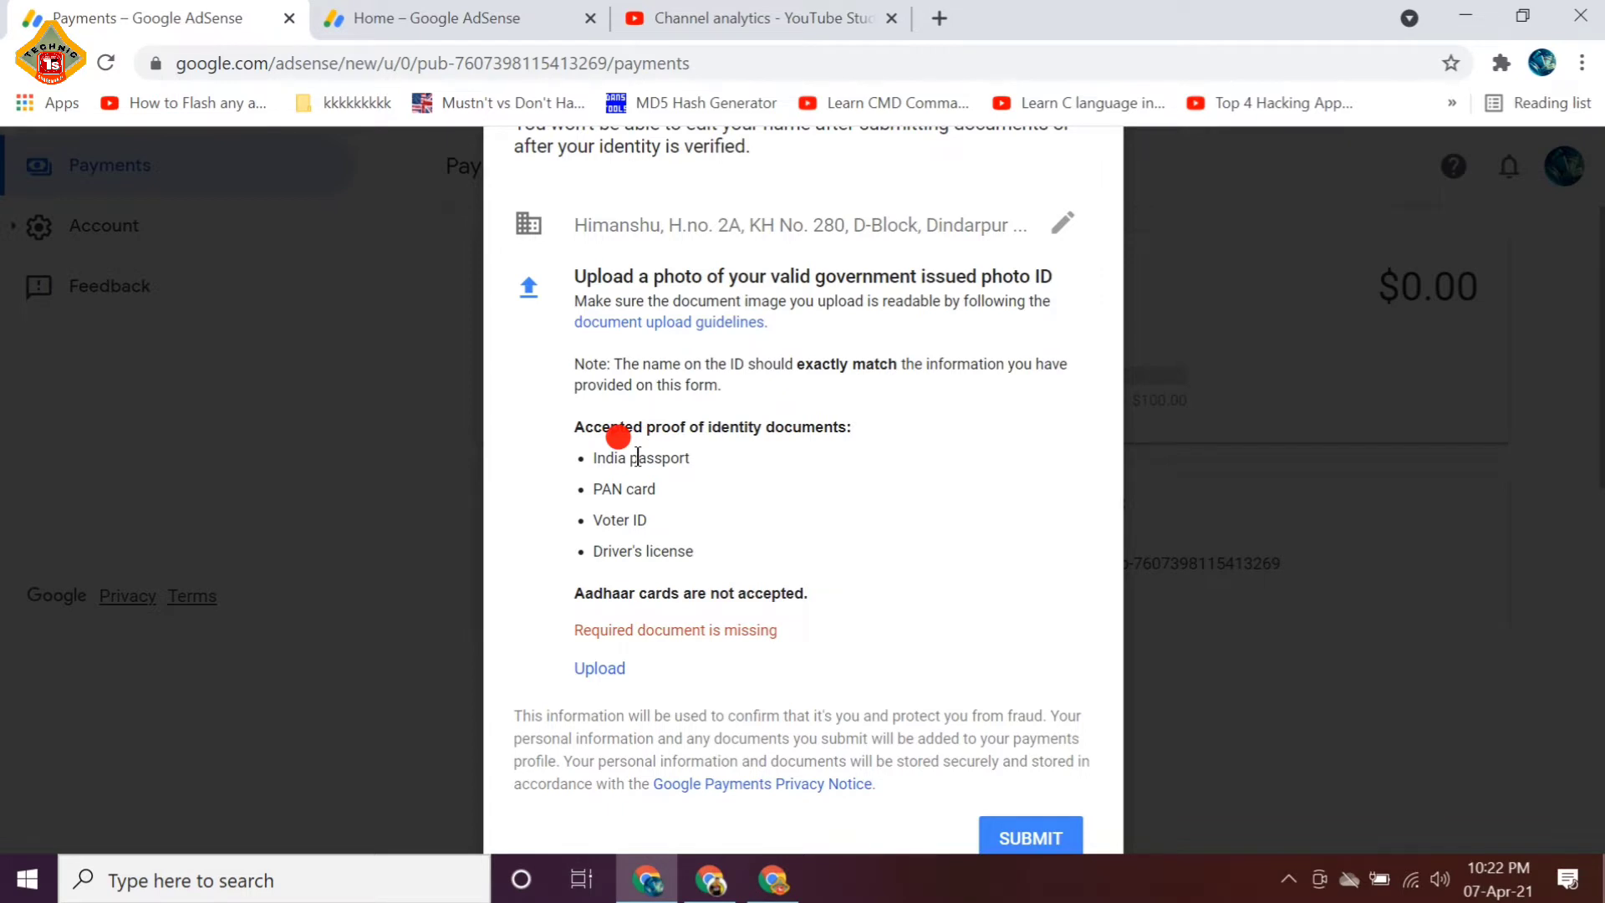
{"action": "left_click", "coordinate": [710, 884]}
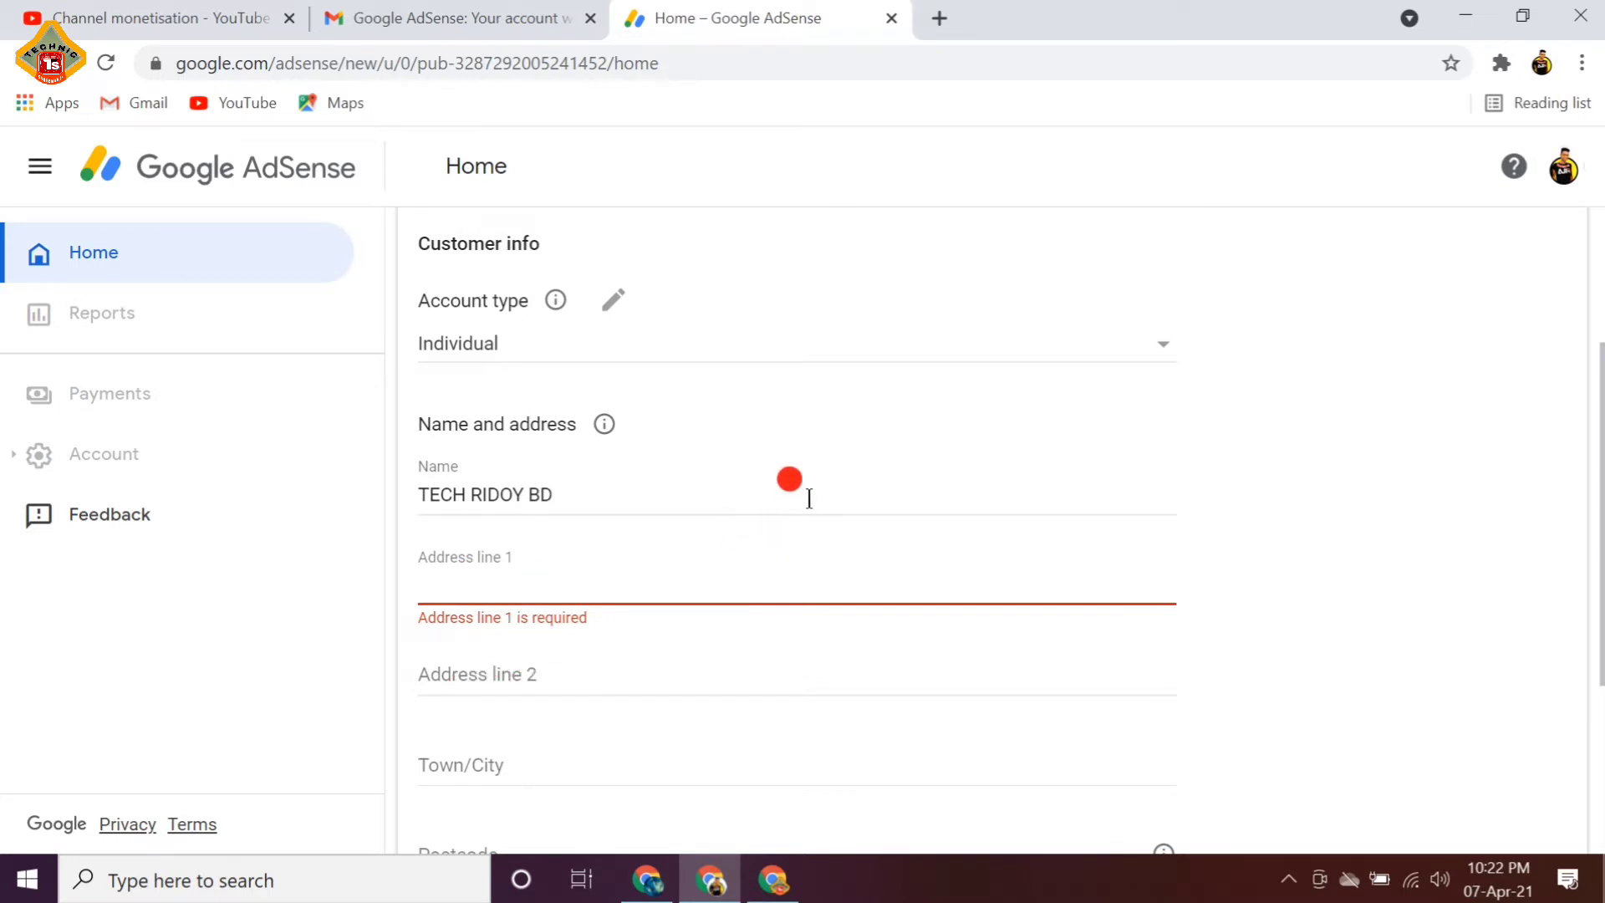
{"action": "left_click", "coordinate": [752, 580]}
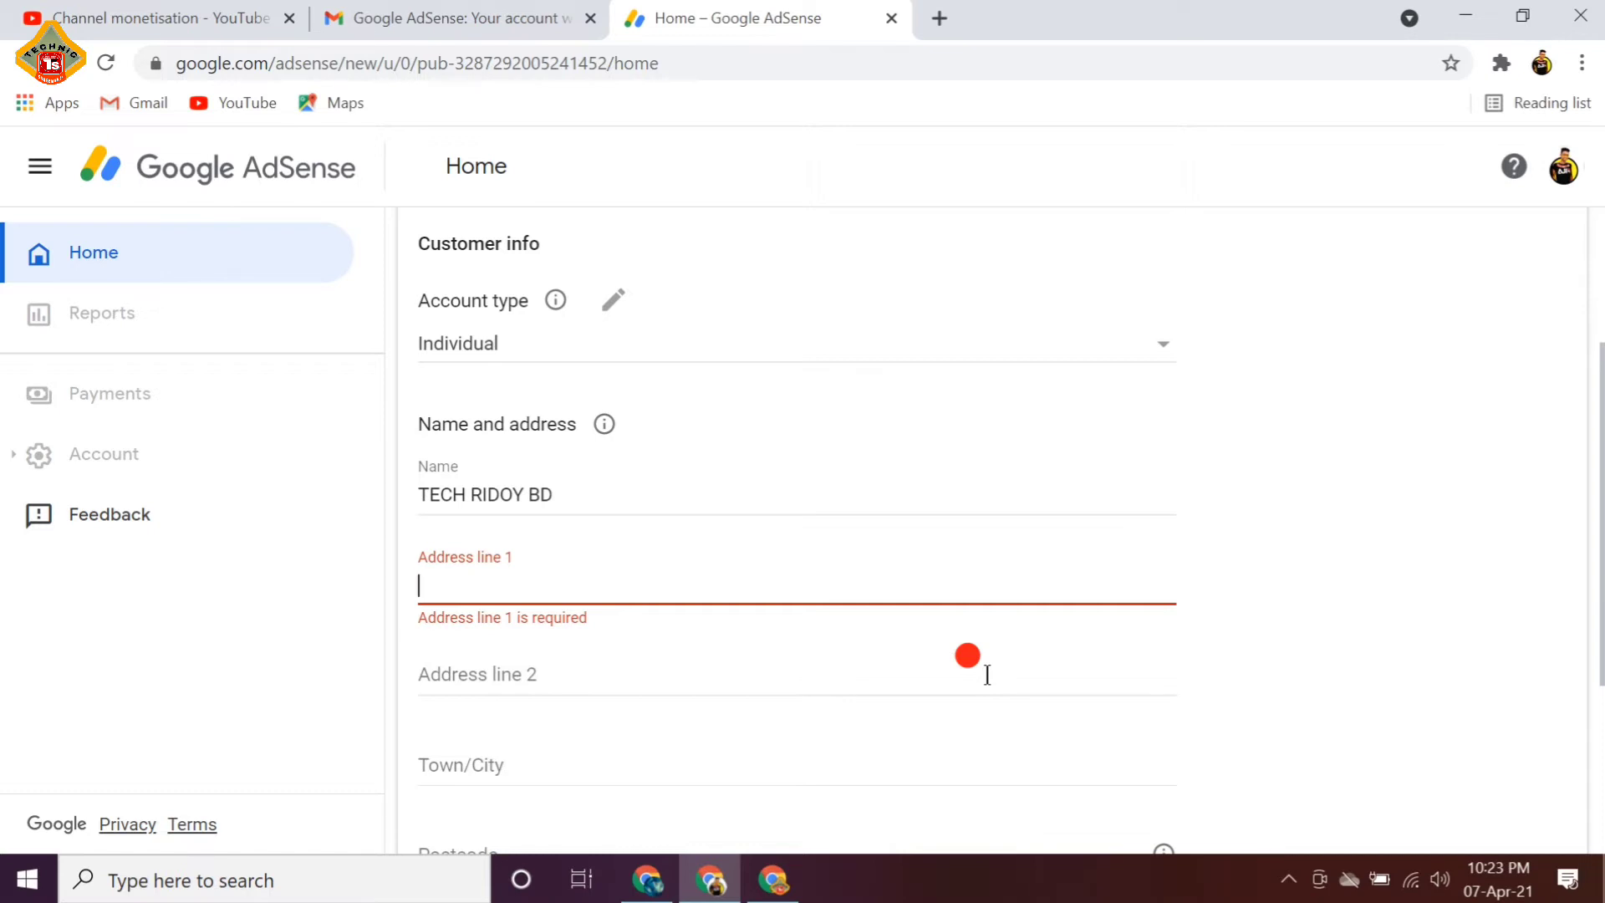
{"action": "left_click", "coordinate": [884, 675]}
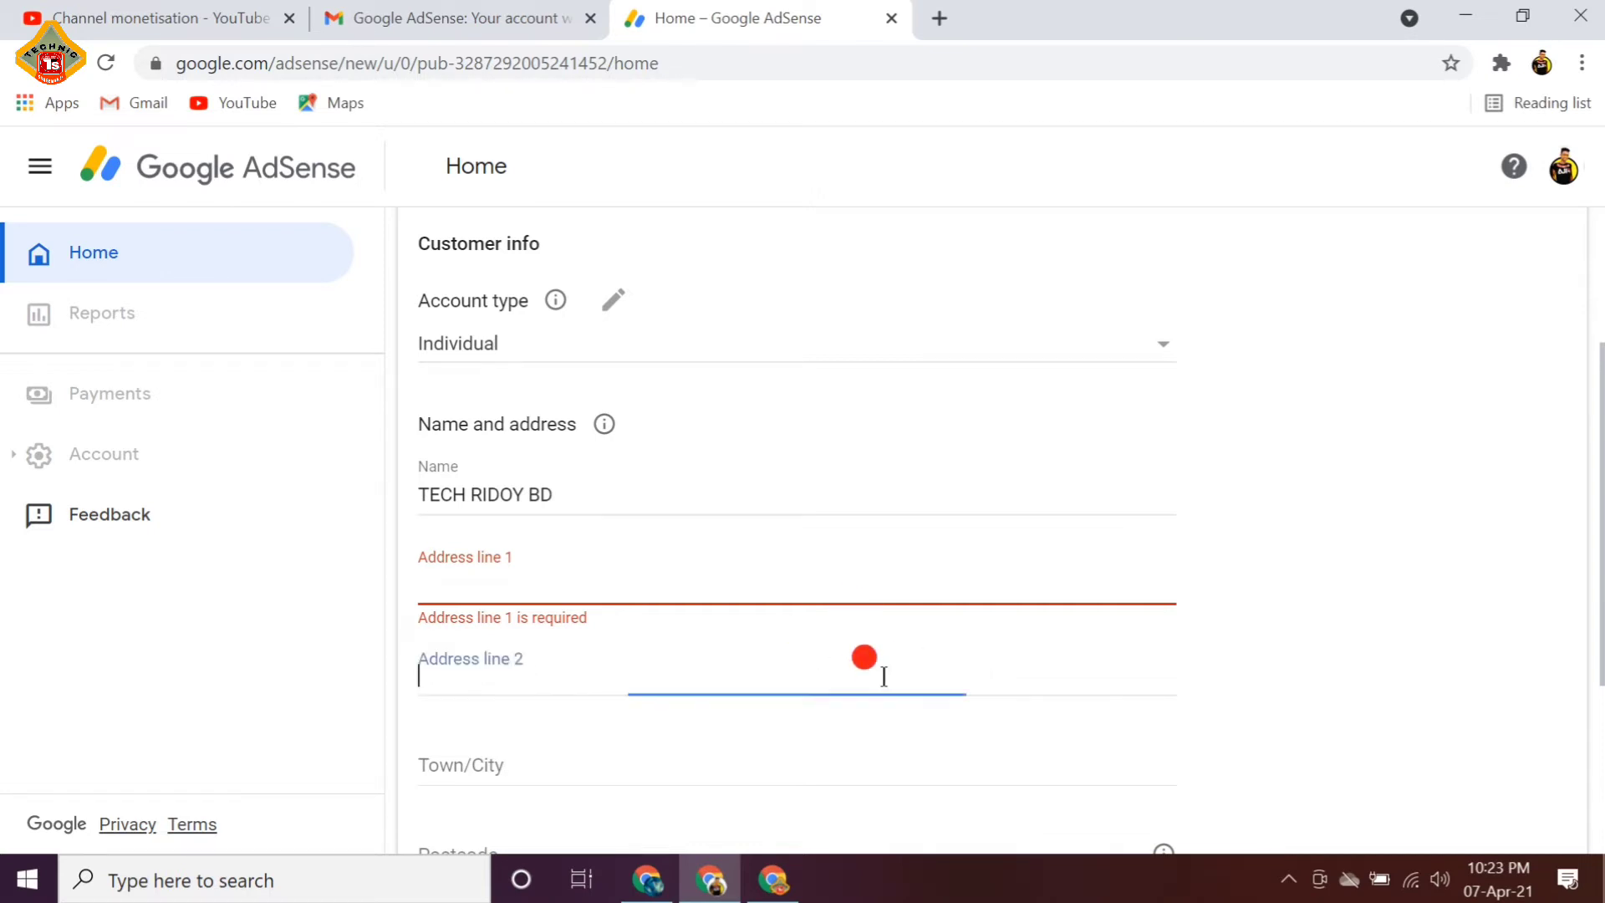
{"action": "type", "text": "m"}
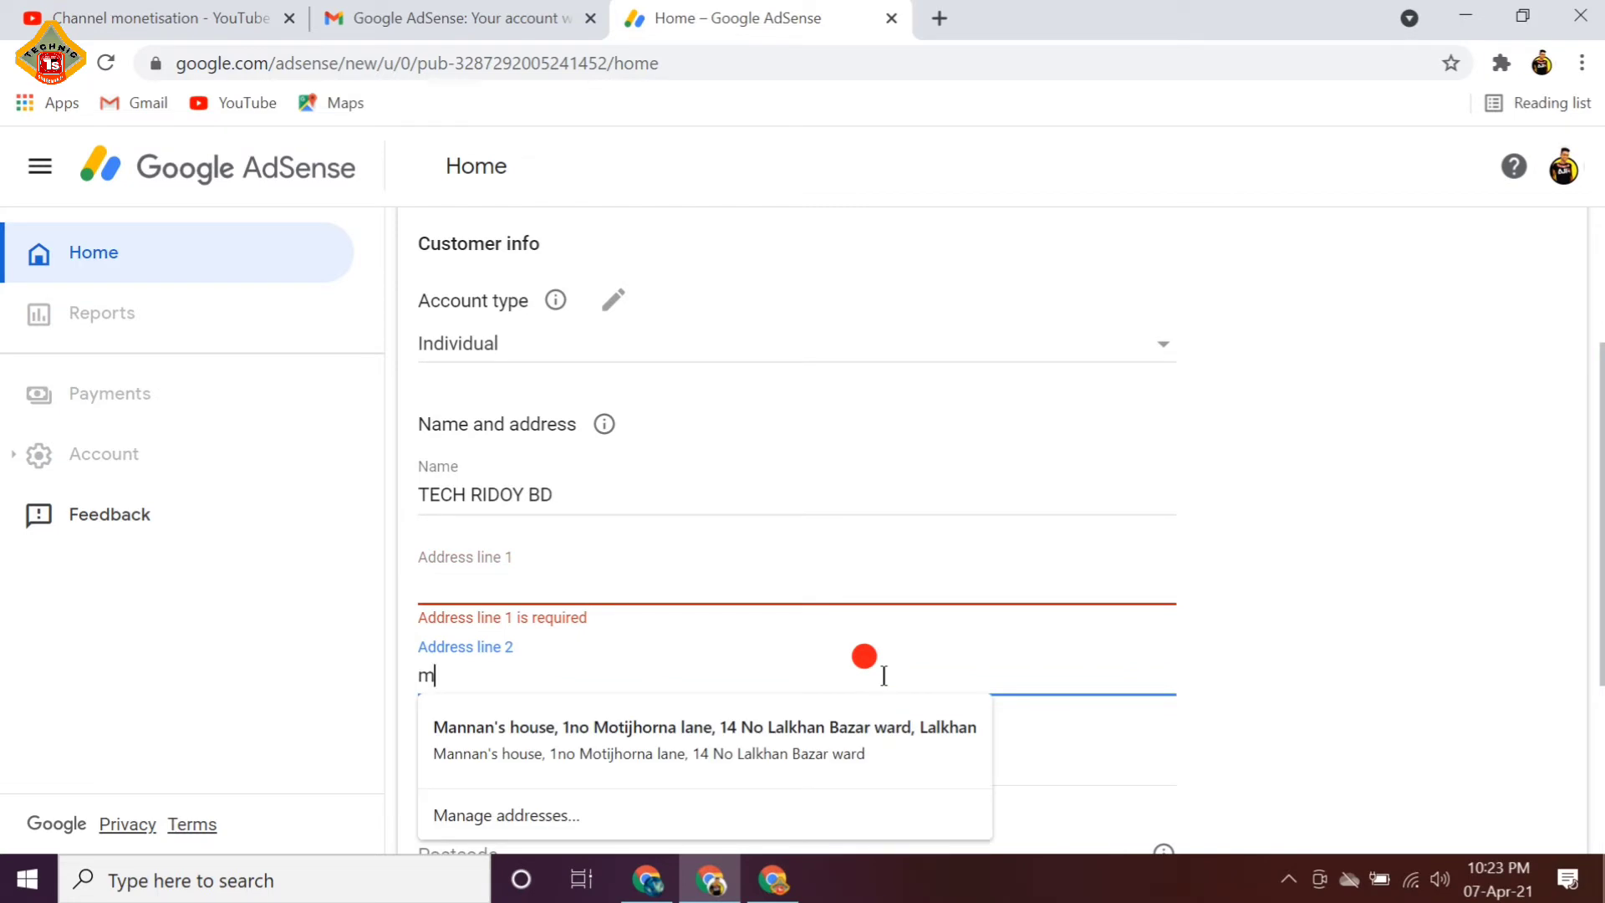
{"action": "type", "text": "b"}
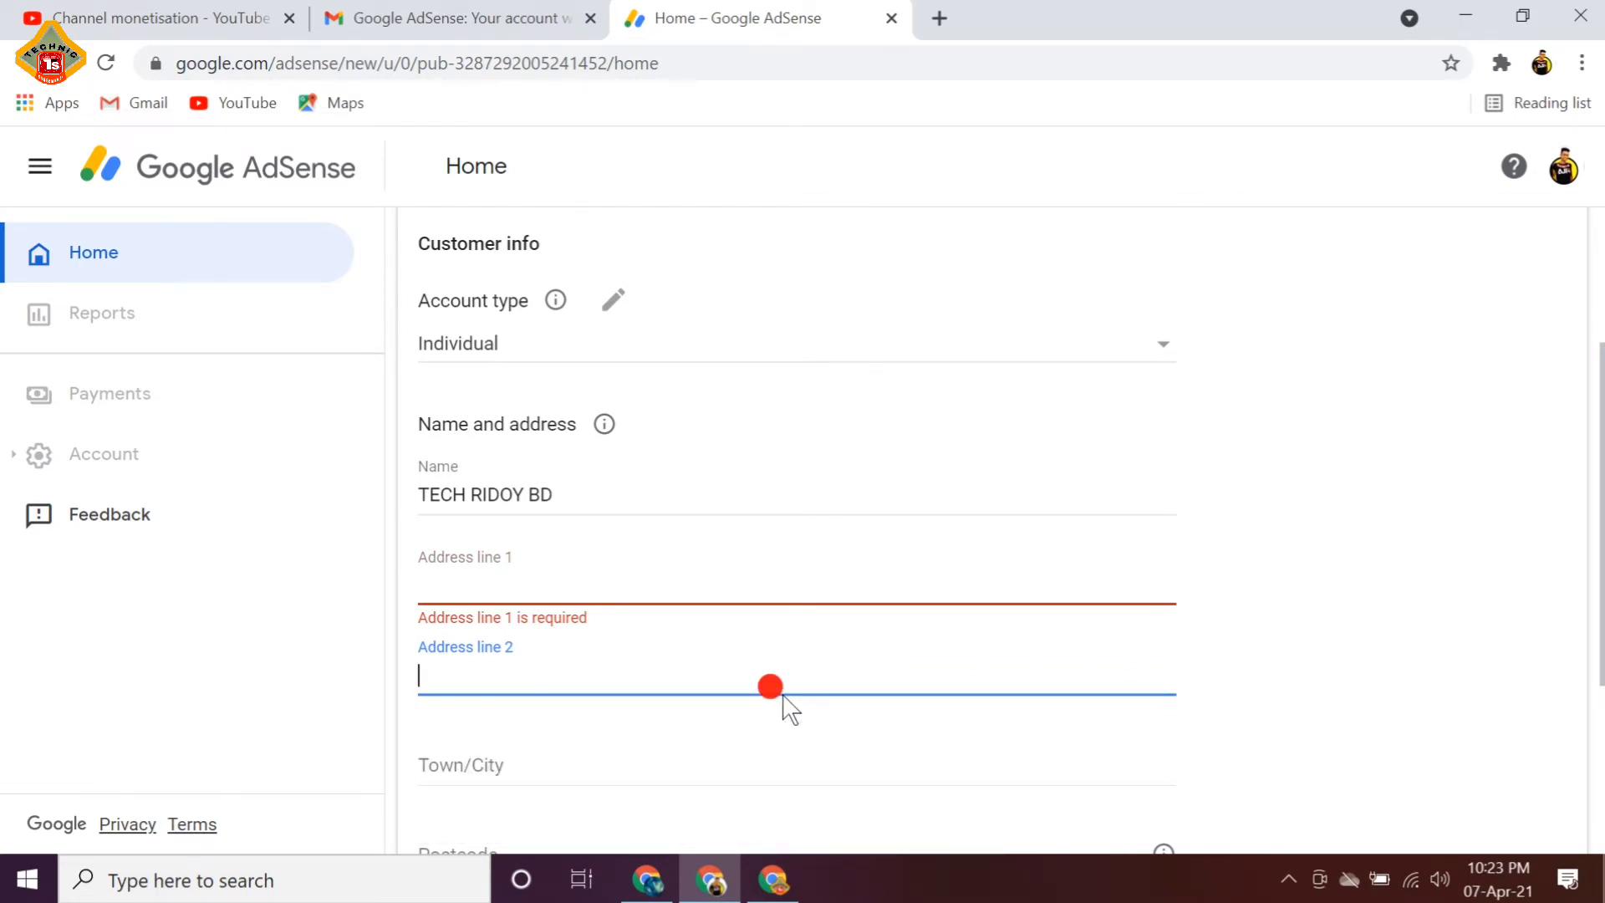
Review the Town/City, Postcode and optional phone number fields of the payment address form
{"action": "scroll", "coordinate": [784, 697], "scroll_direction": "down", "scroll_amount": 2}
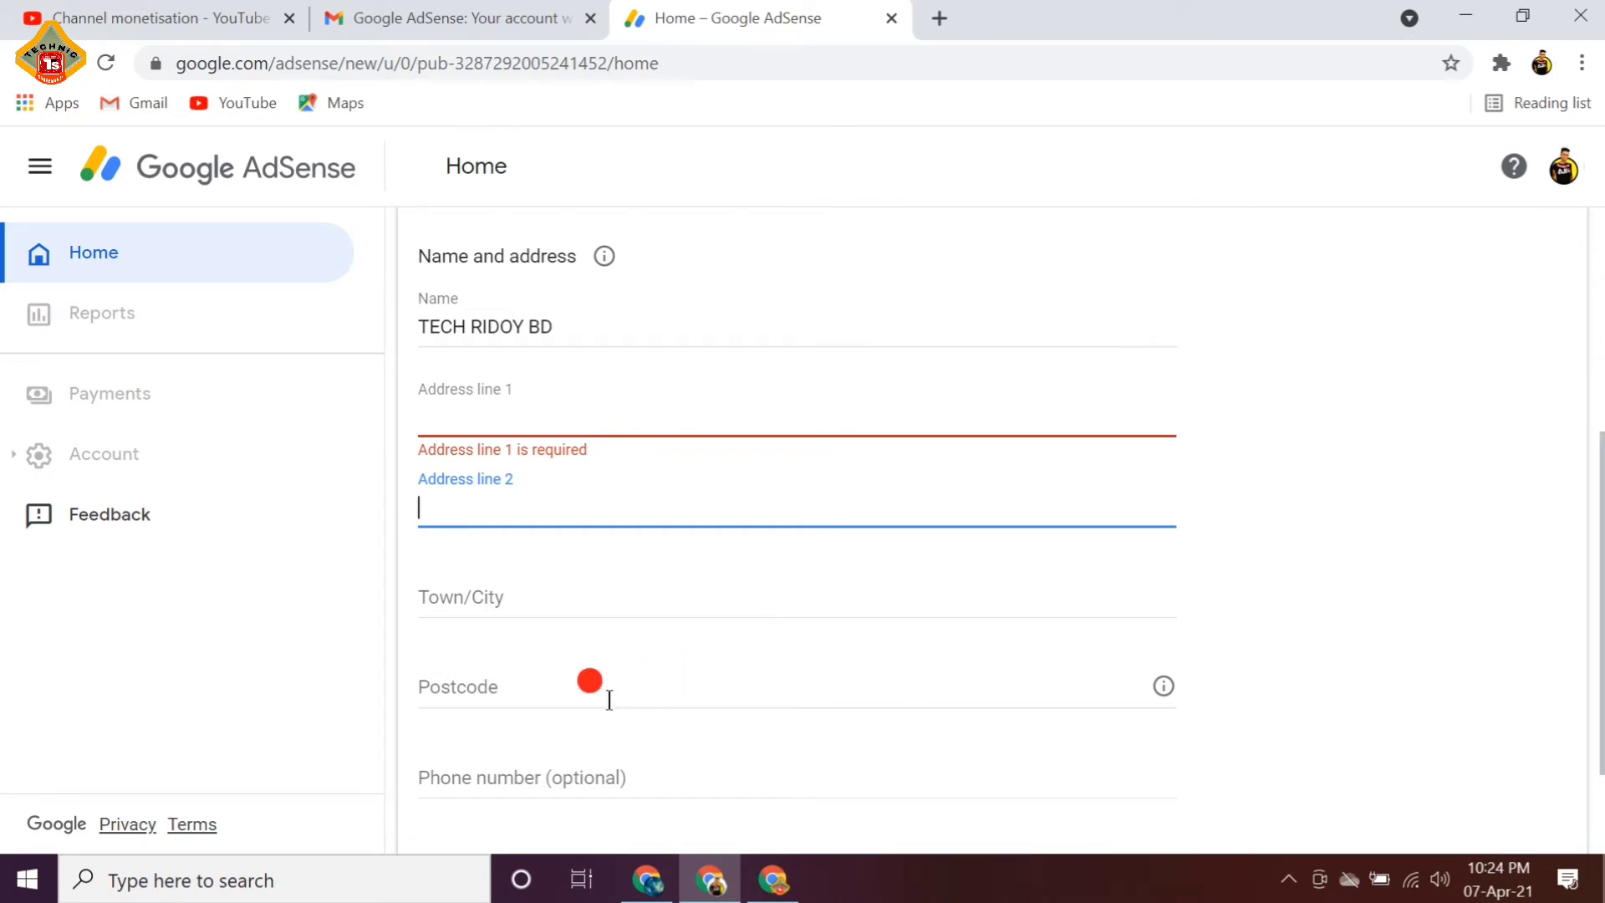
{"action": "scroll", "coordinate": [609, 700], "scroll_direction": "down", "scroll_amount": 1}
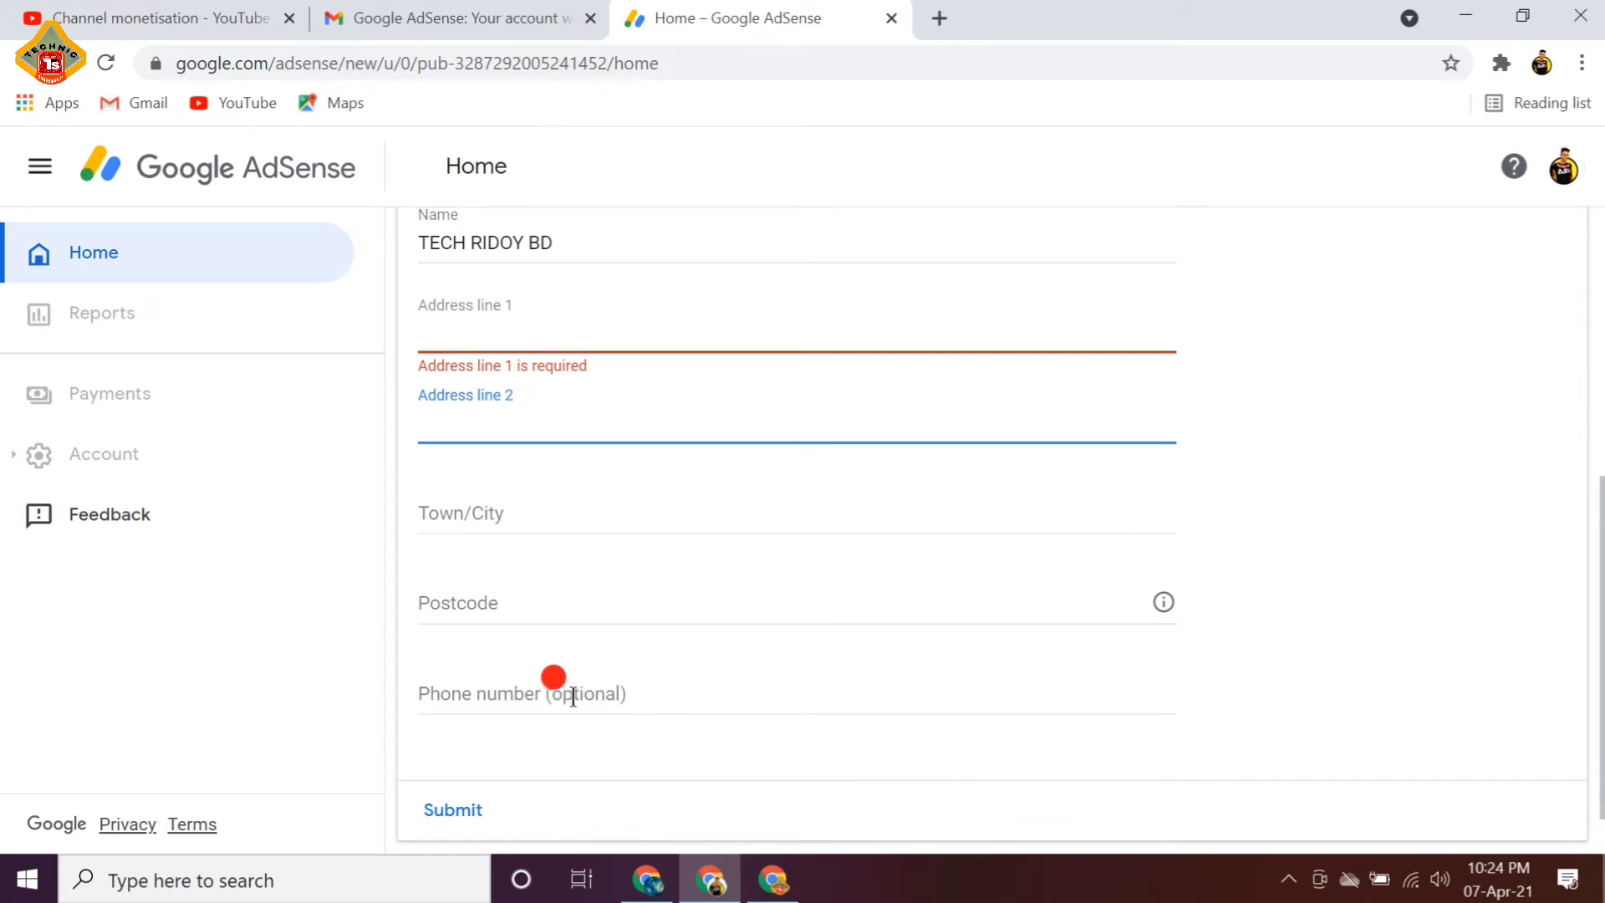
{"action": "scroll", "coordinate": [573, 696], "scroll_direction": "down", "scroll_amount": 1}
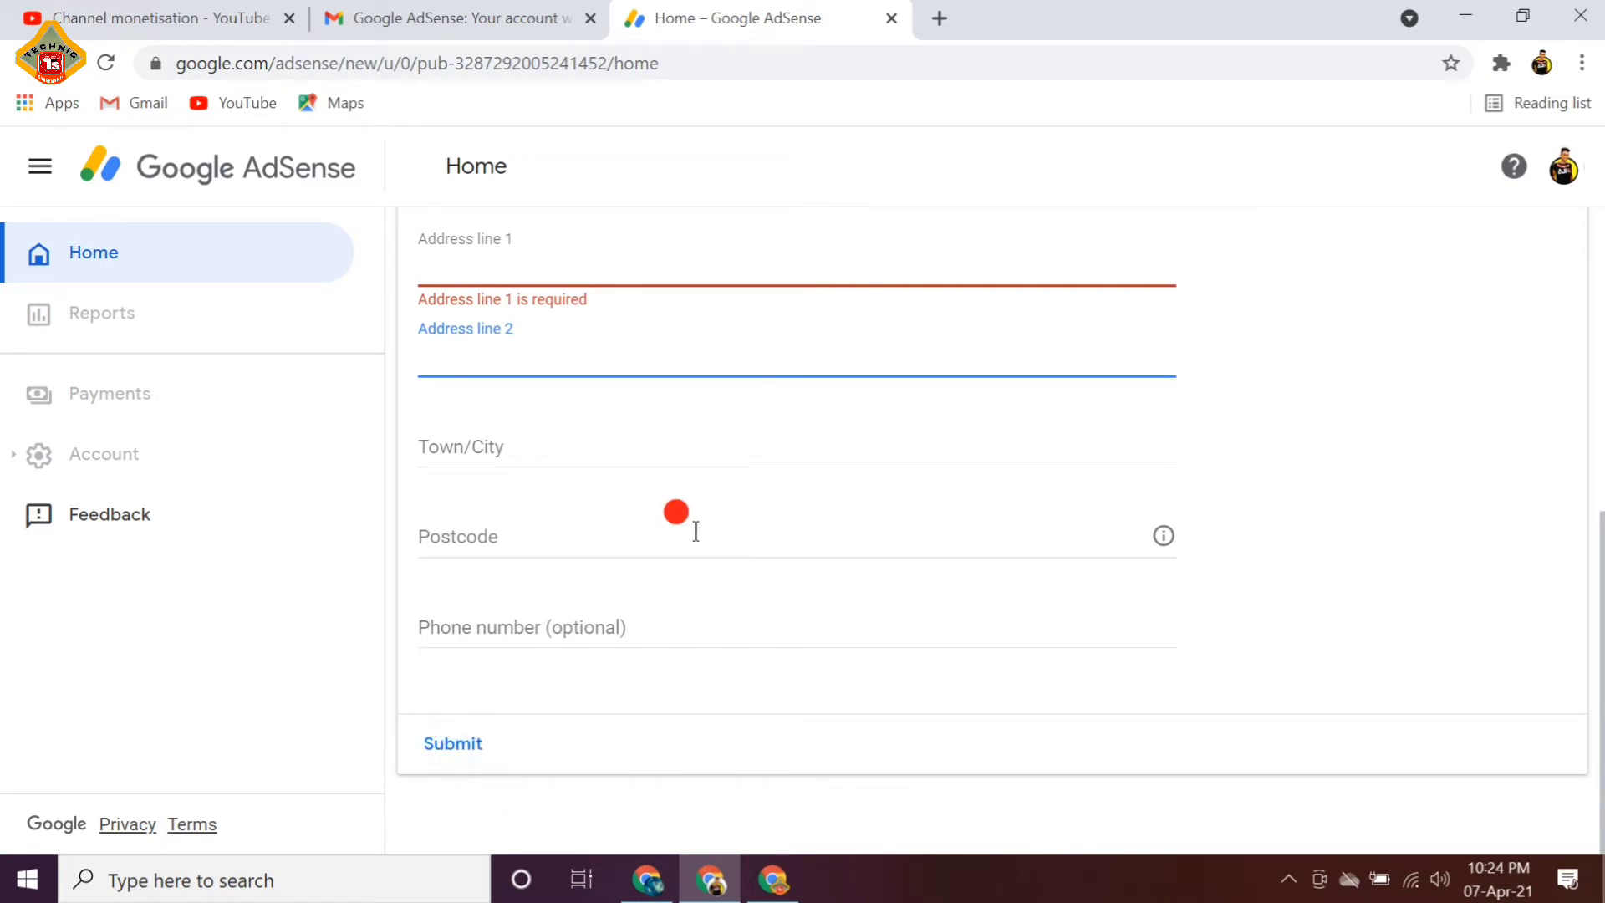
{"action": "scroll", "coordinate": [692, 532], "scroll_direction": "up", "scroll_amount": 4}
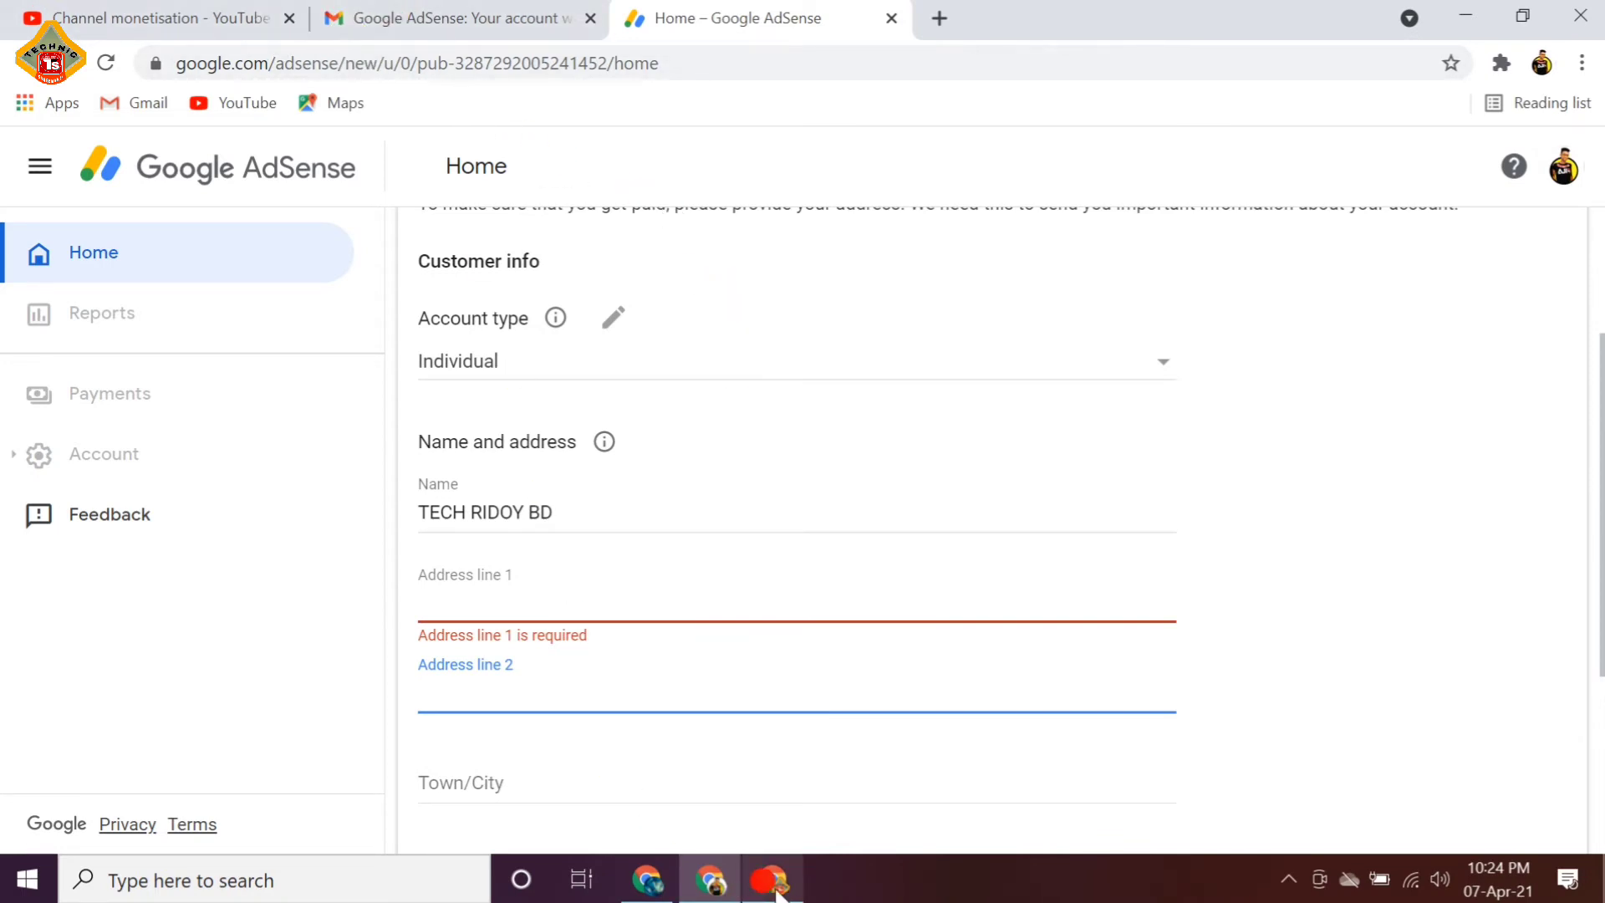
Compare the other account's AdSense balance with its channel's estimated revenue in YouTube Studio analytics
{"action": "left_click", "coordinate": [648, 880]}
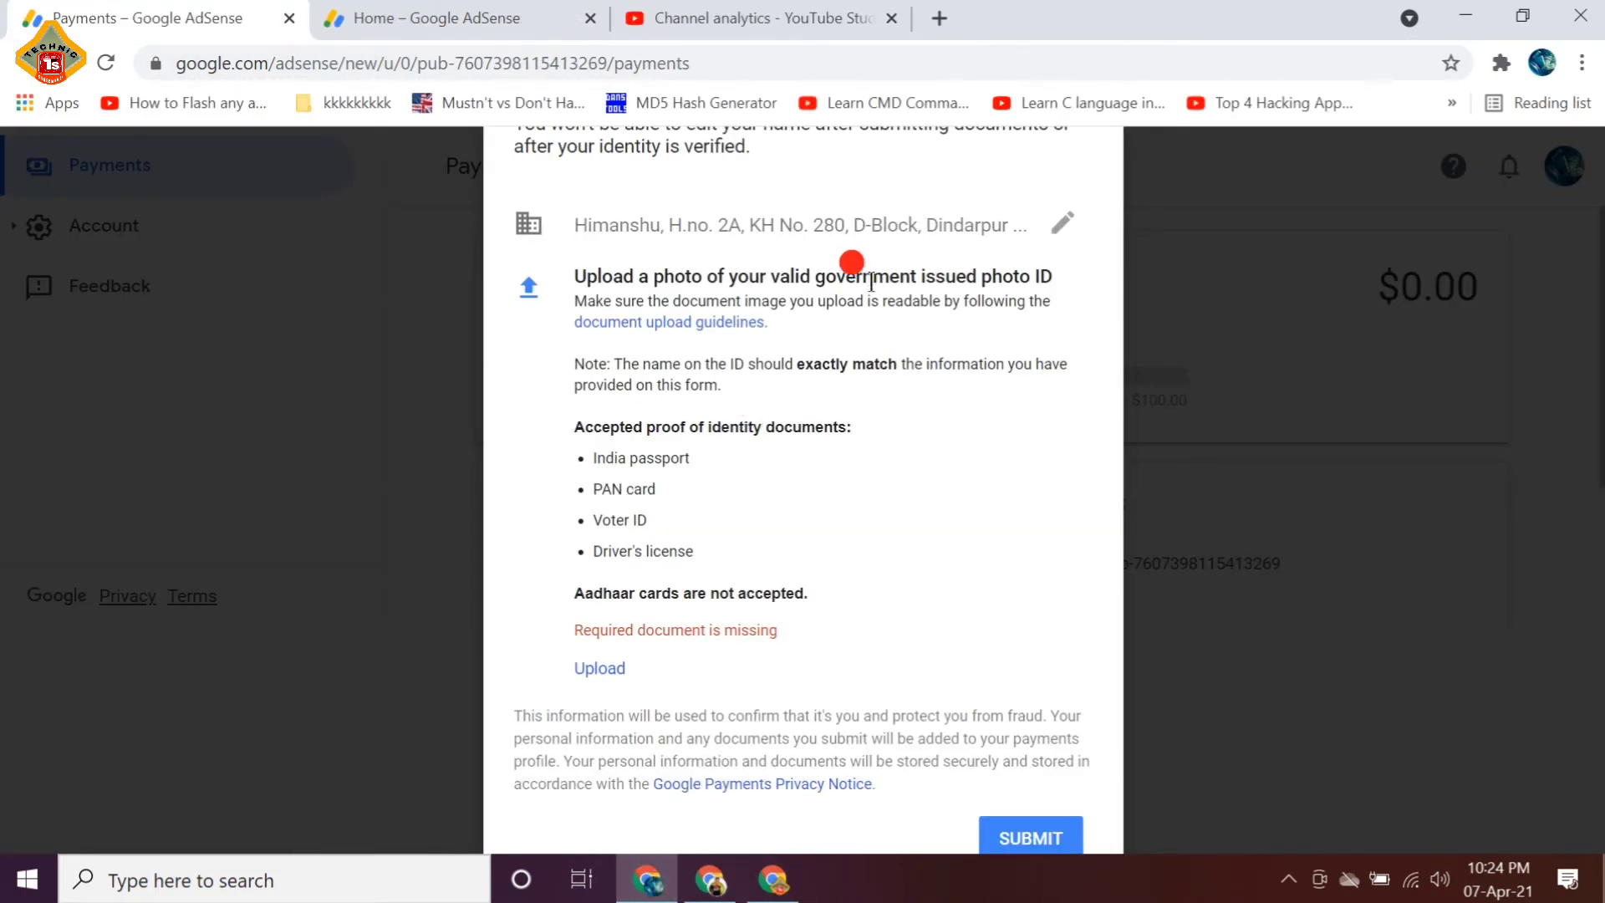
{"action": "left_click", "coordinate": [422, 17]}
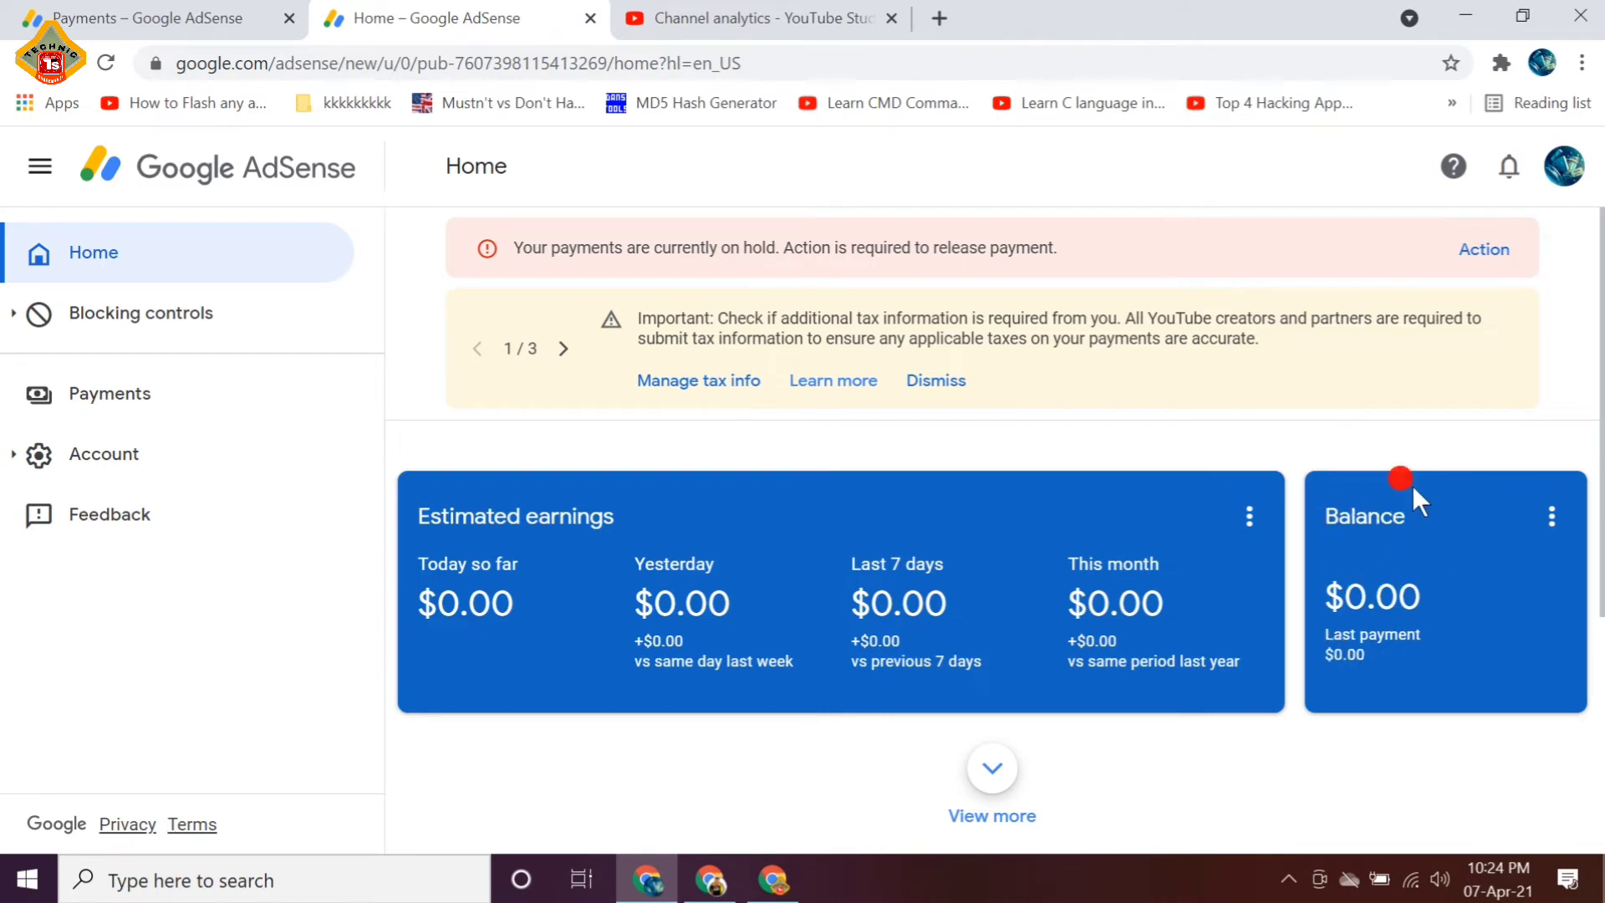
{"action": "left_click", "coordinate": [719, 17]}
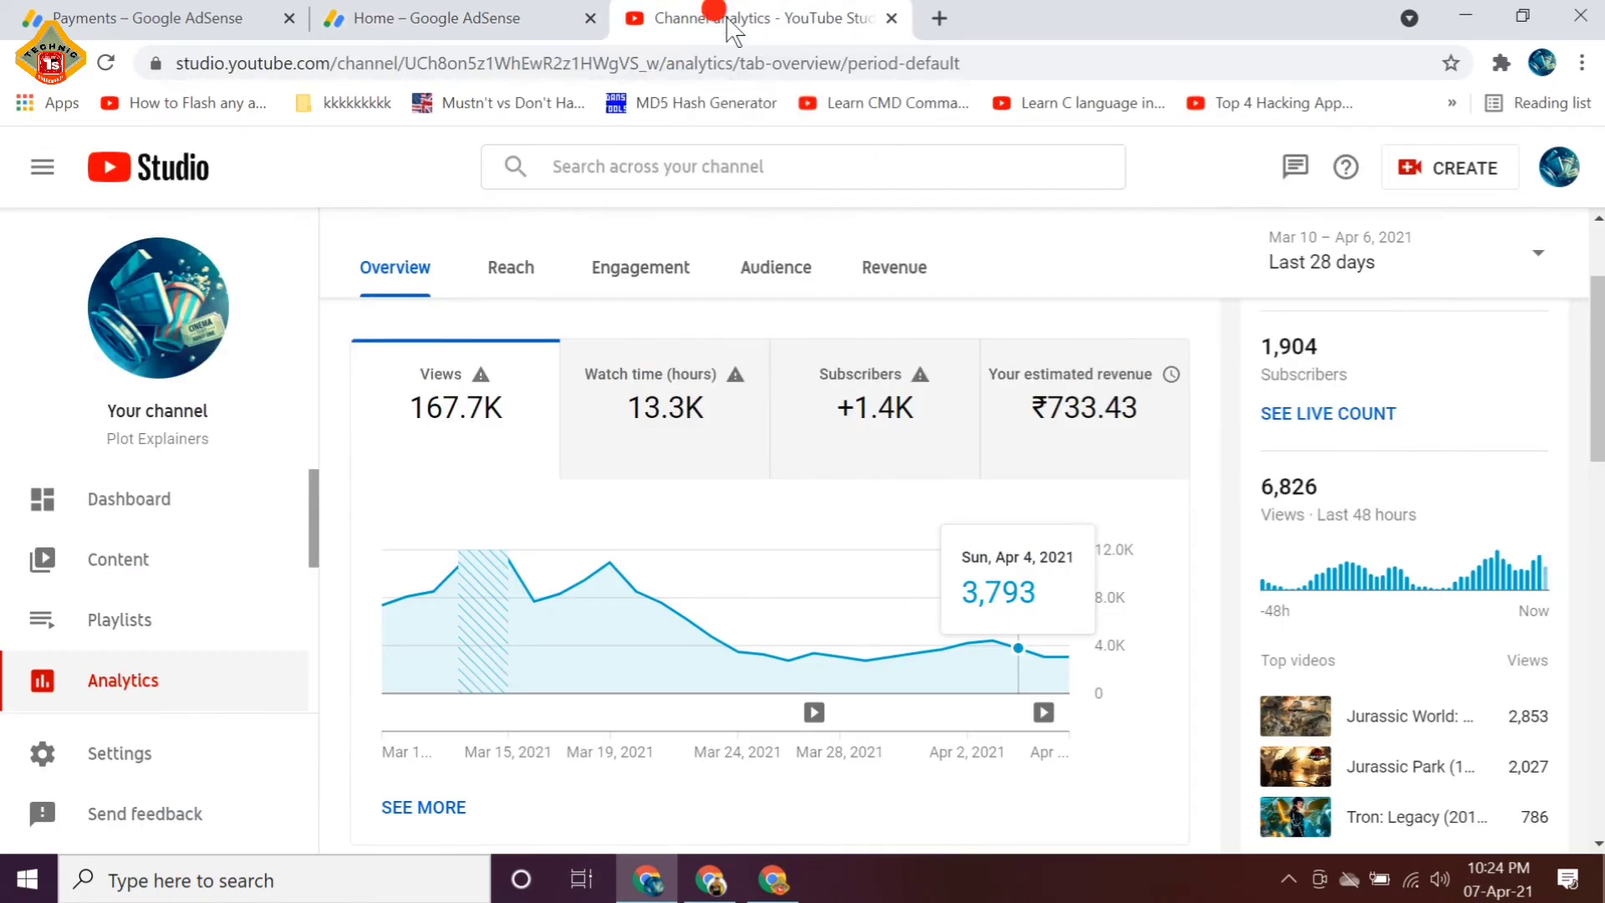
Open the required action for the on-hold payments from AdSense Home and view the identity verification form
{"action": "left_click", "coordinate": [468, 19]}
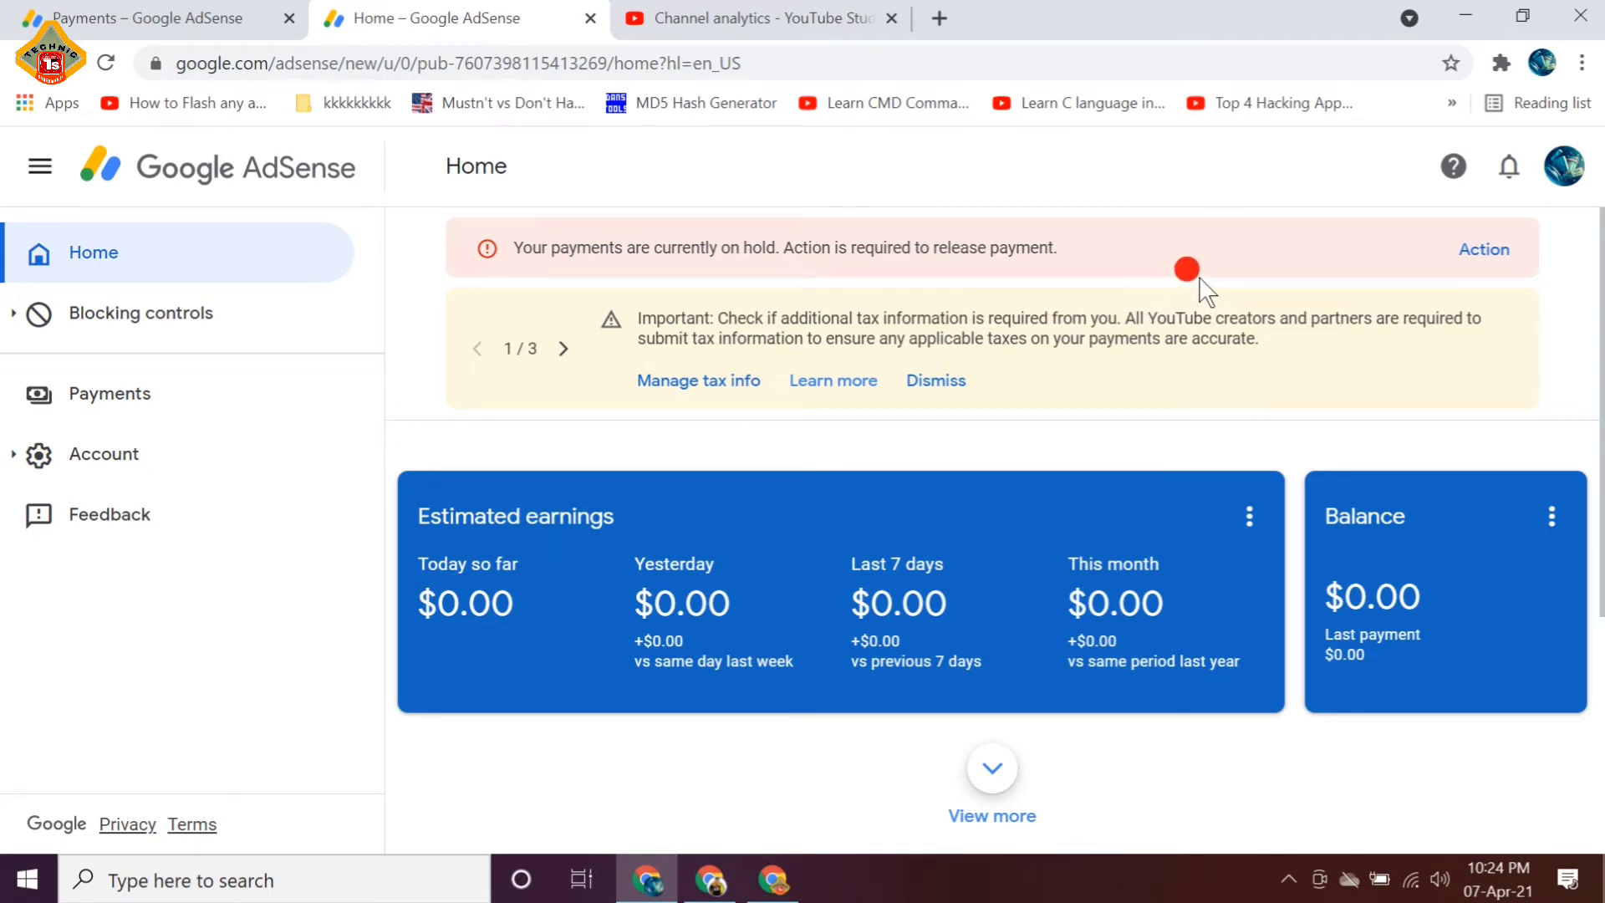
{"action": "left_click", "coordinate": [1481, 255]}
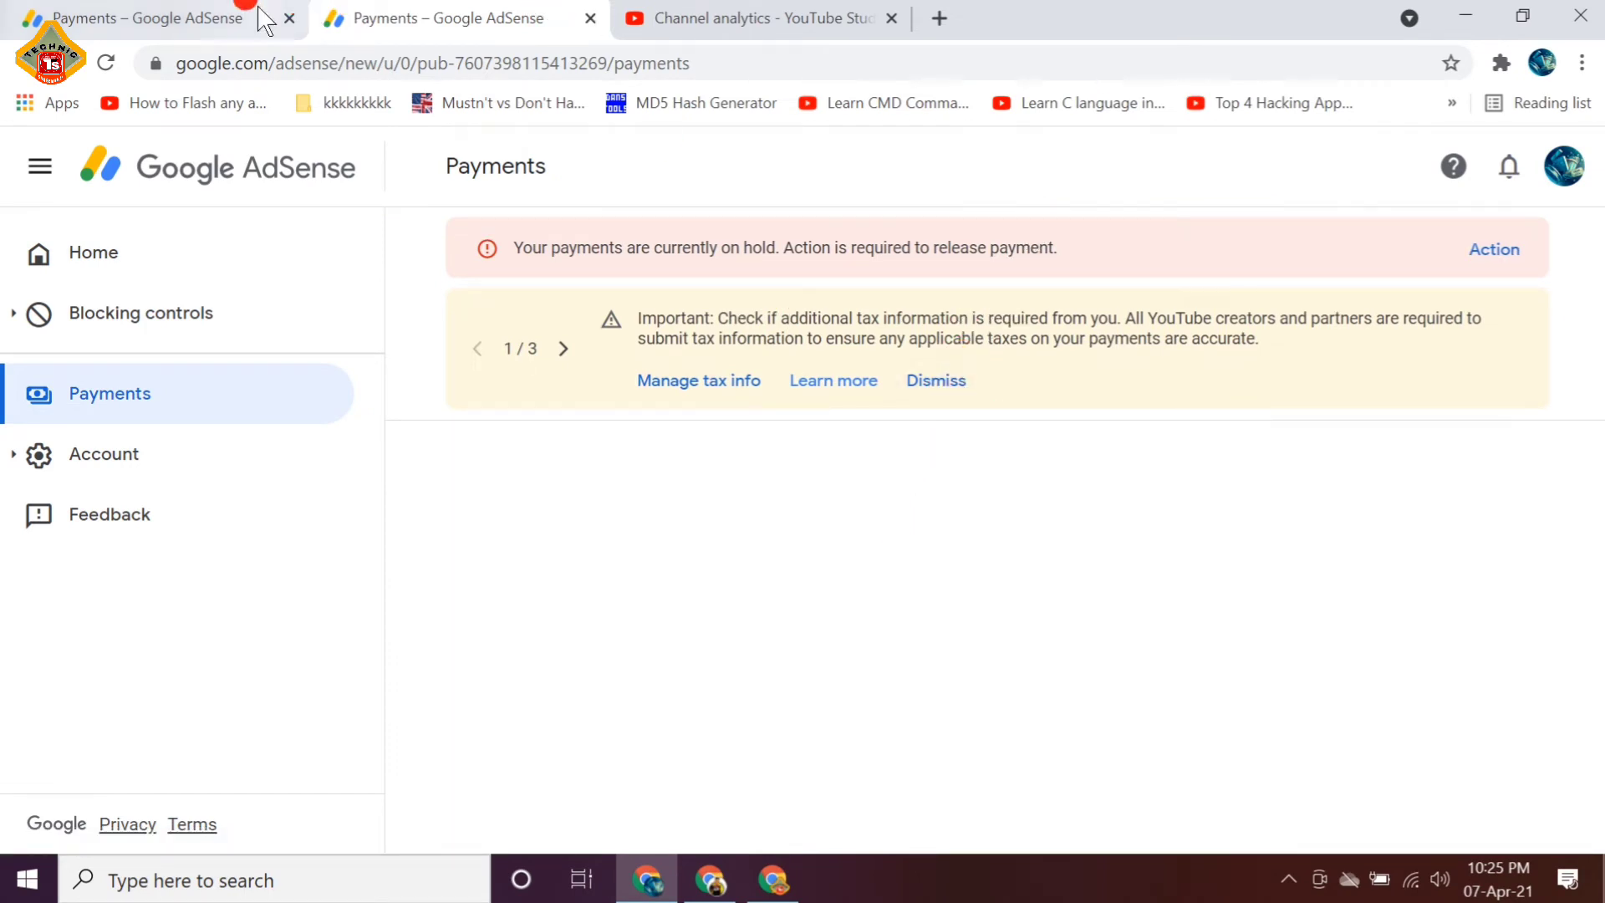
{"action": "left_click", "coordinate": [199, 15]}
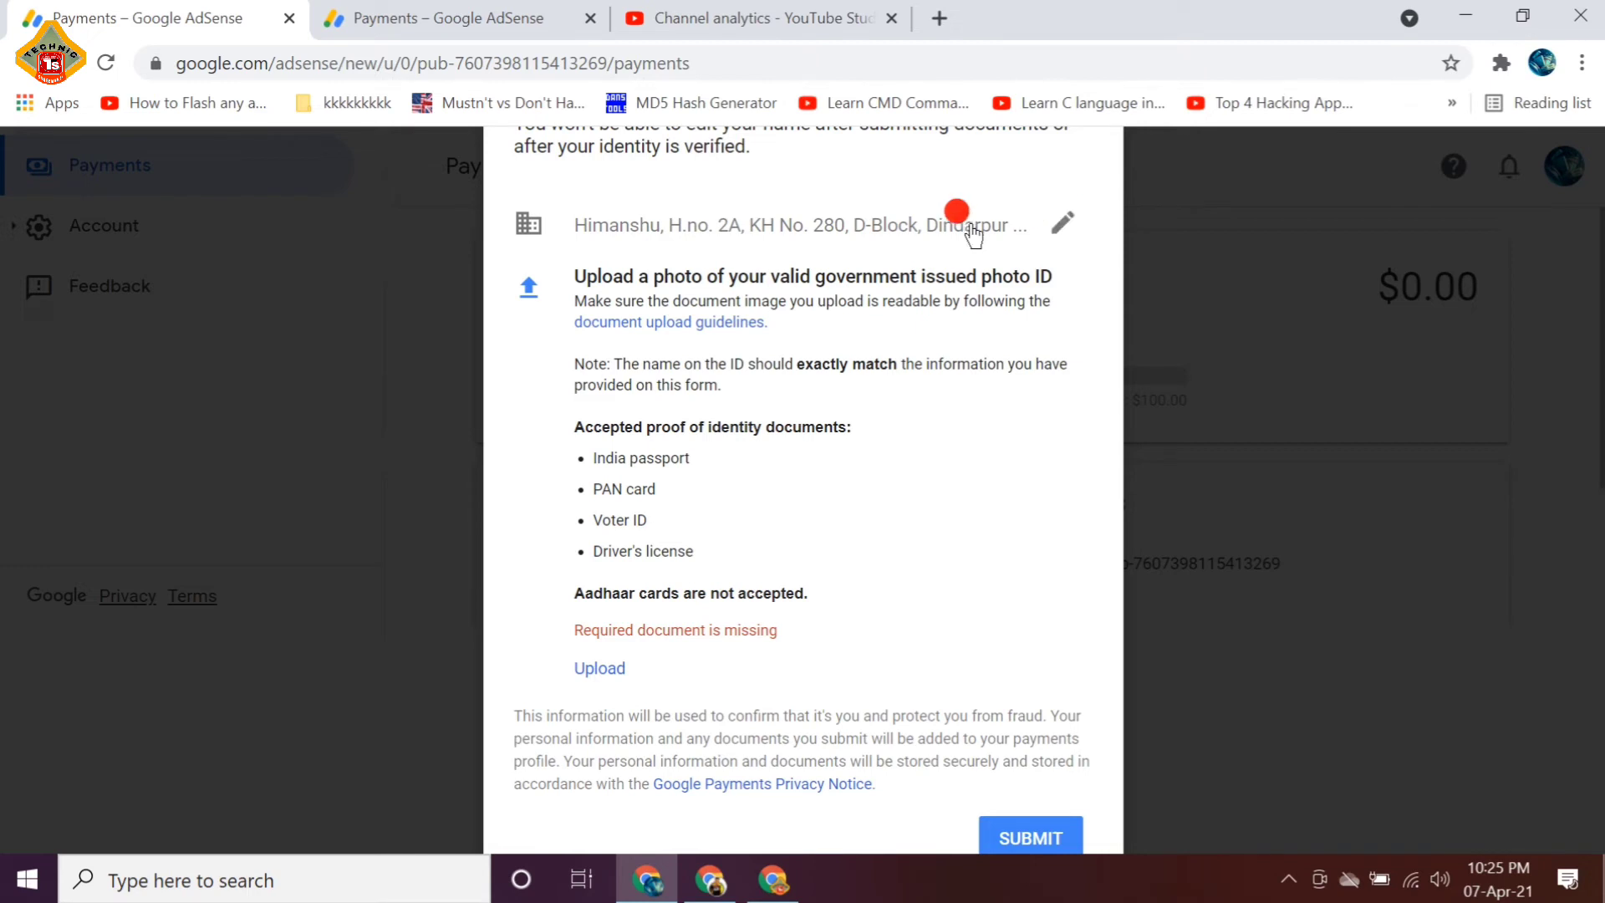
Return to the new account's payment address form and look over its name and address fields
{"action": "left_click", "coordinate": [725, 881]}
{"action": "left_click", "coordinate": [668, 694]}
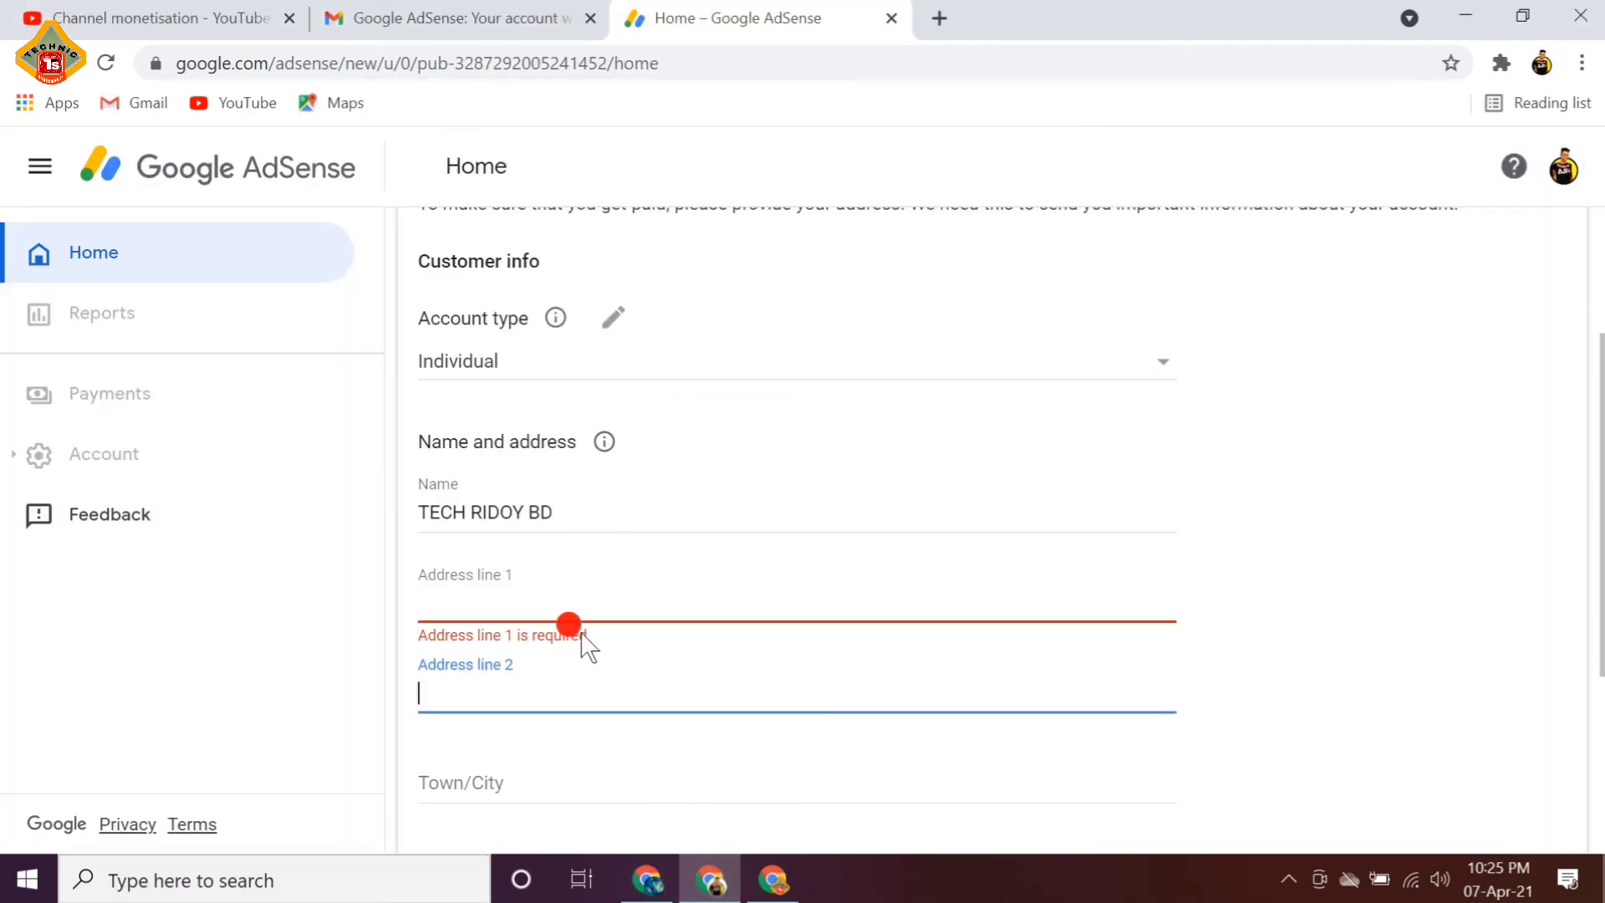
{"action": "scroll", "coordinate": [586, 656], "scroll_direction": "down", "scroll_amount": 1}
{"action": "scroll", "coordinate": [569, 484], "scroll_direction": "down", "scroll_amount": 1}
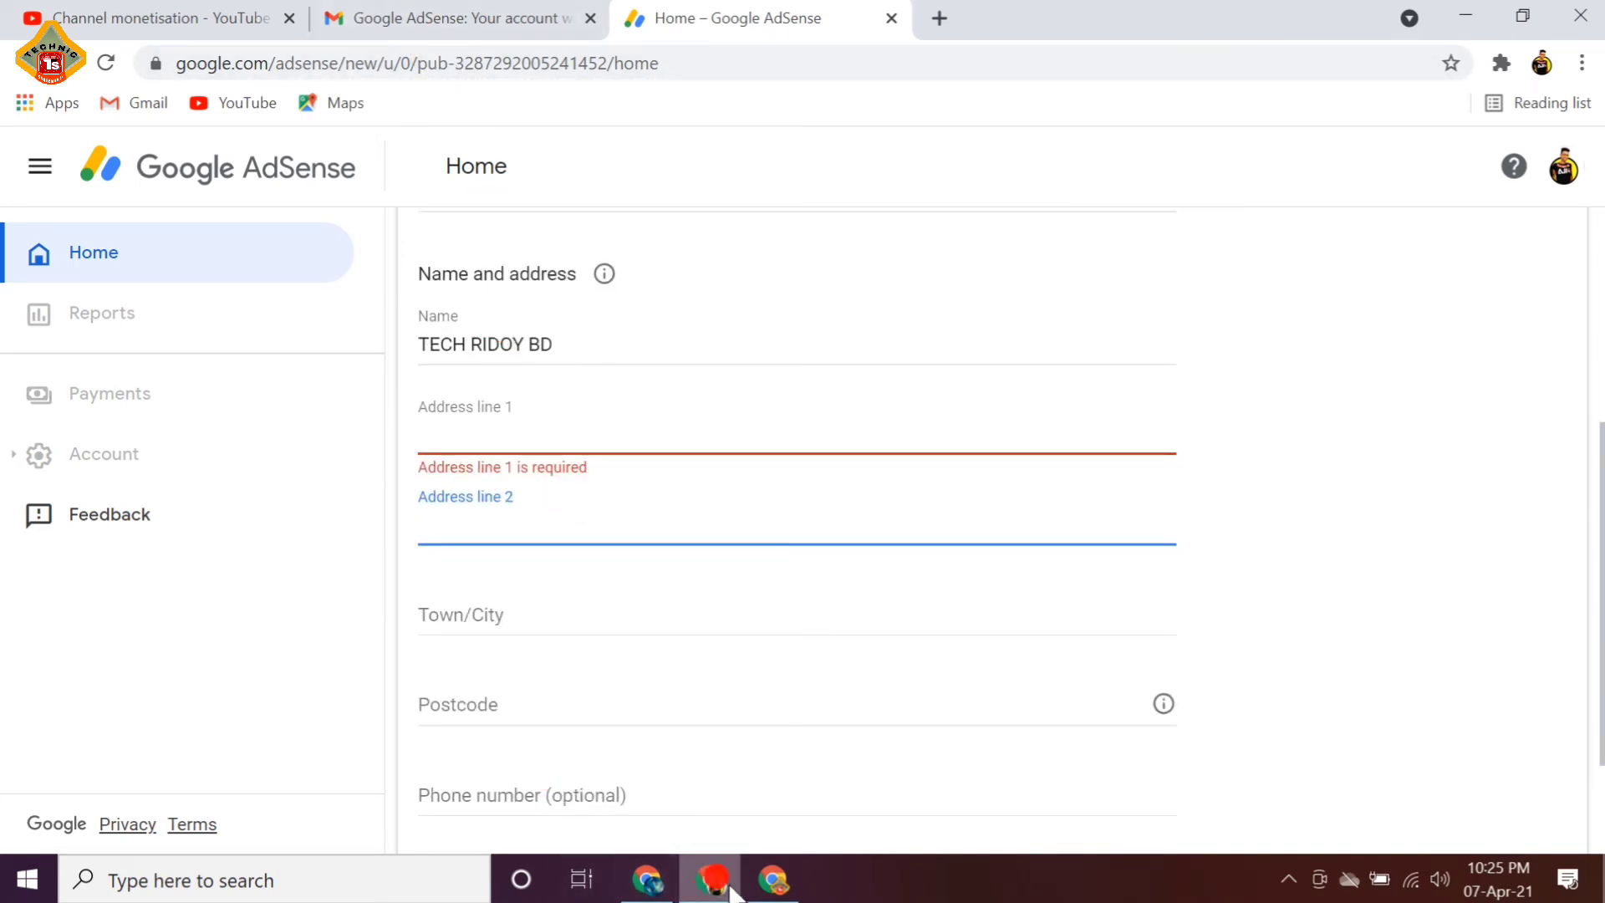
Reread the note in the other account's identity verification form about matching the name on the ID
{"action": "left_click", "coordinate": [646, 877]}
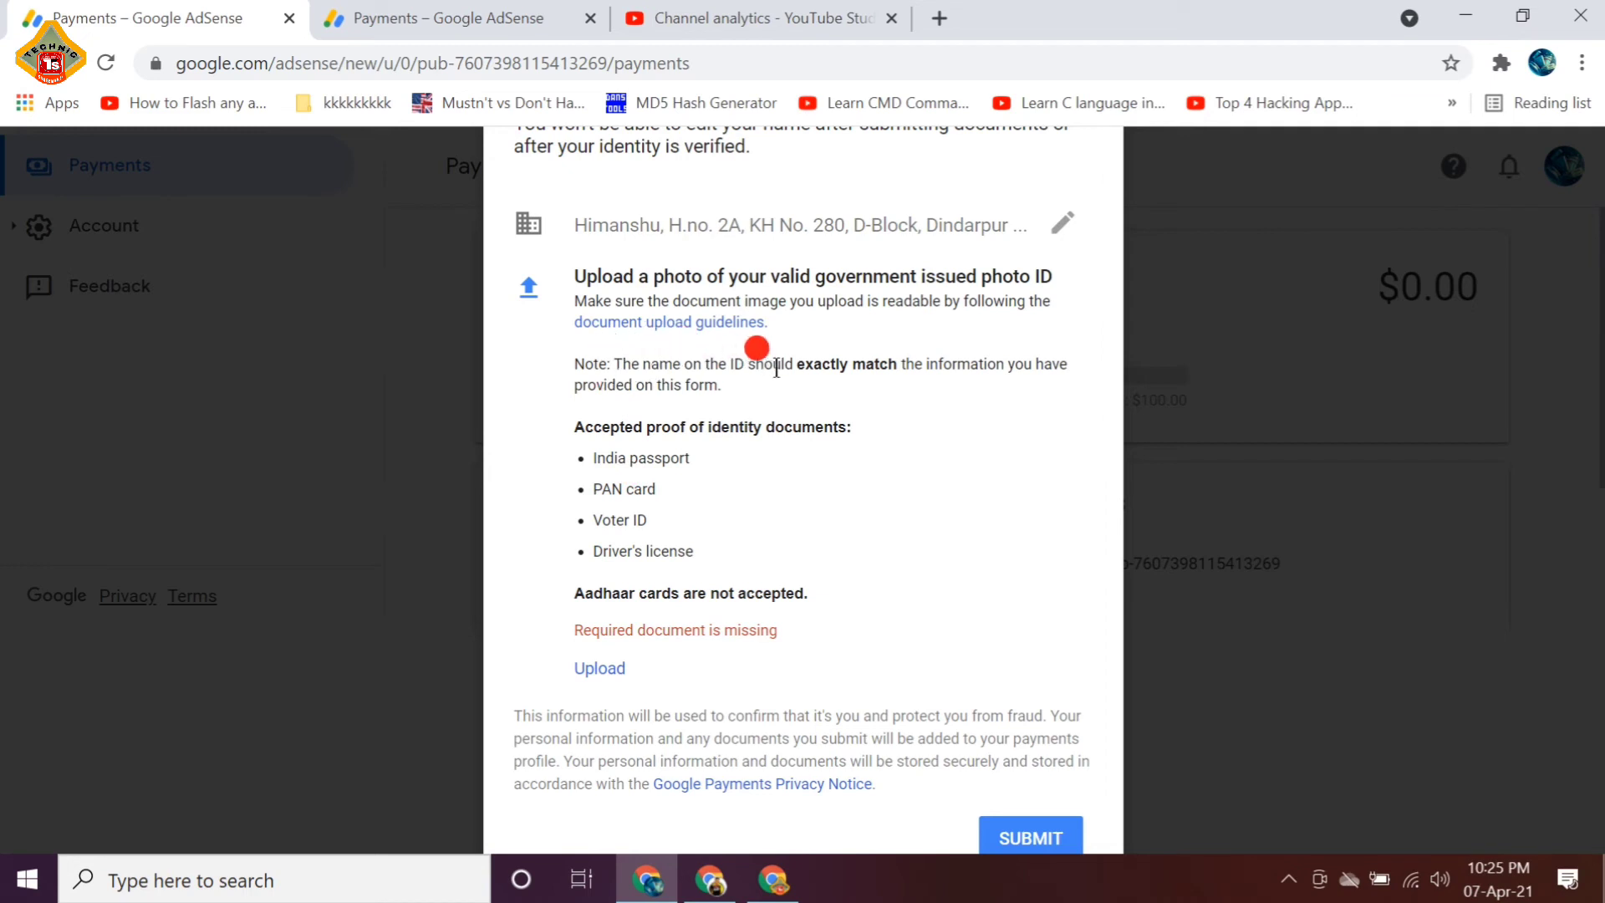
{"action": "left_click_drag", "start_coordinate": [638, 368], "coordinate": [869, 393]}
{"action": "left_click", "coordinate": [870, 406]}
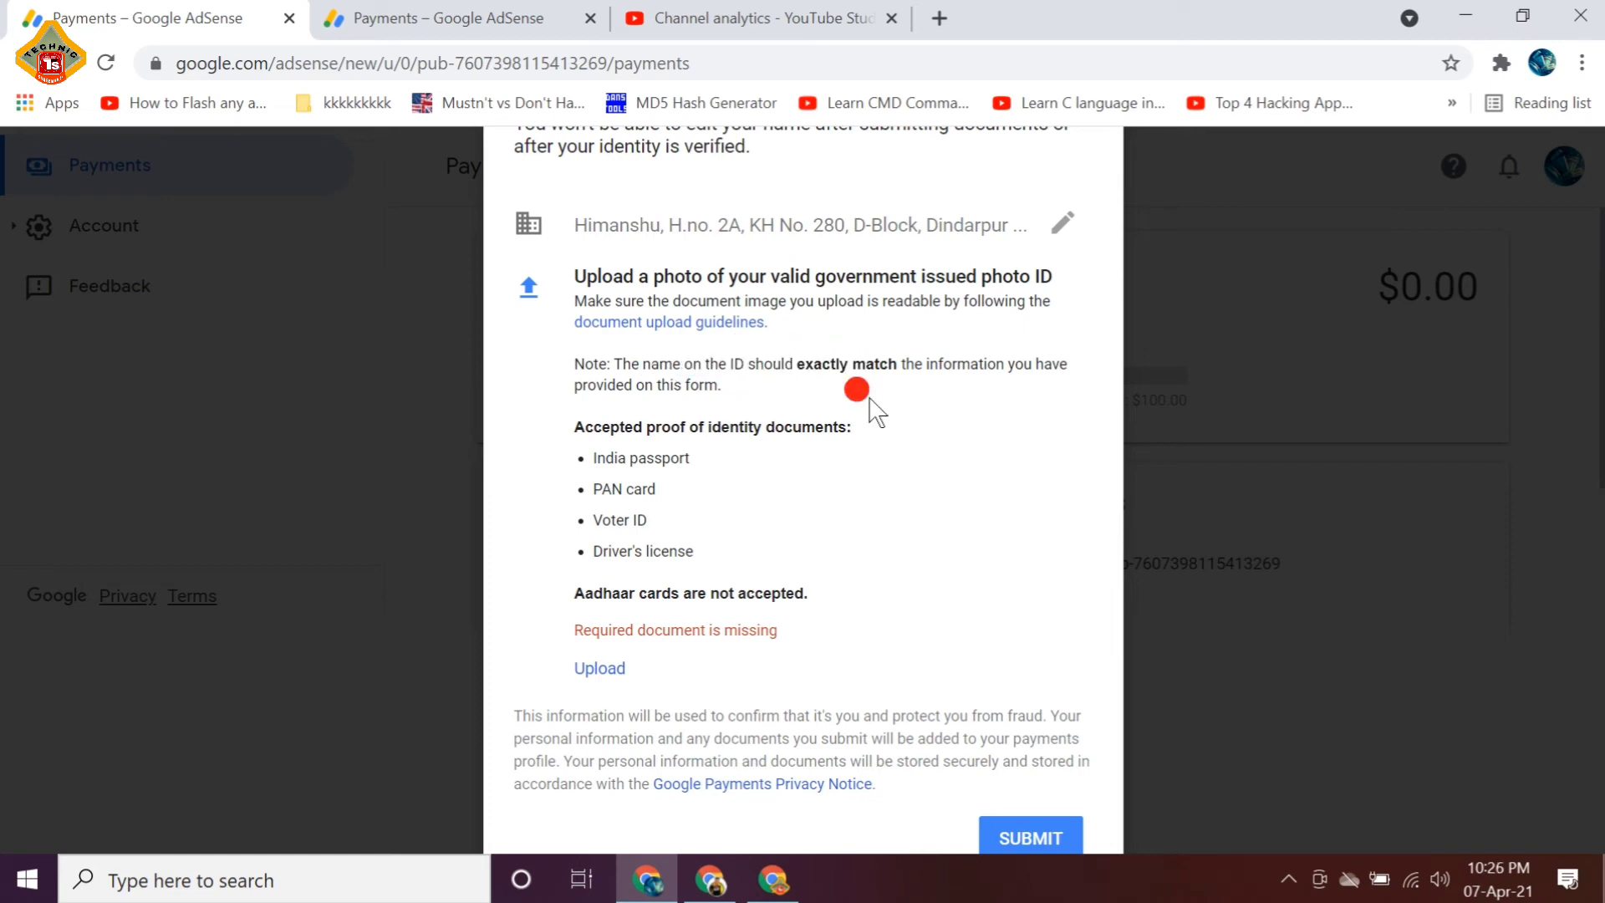